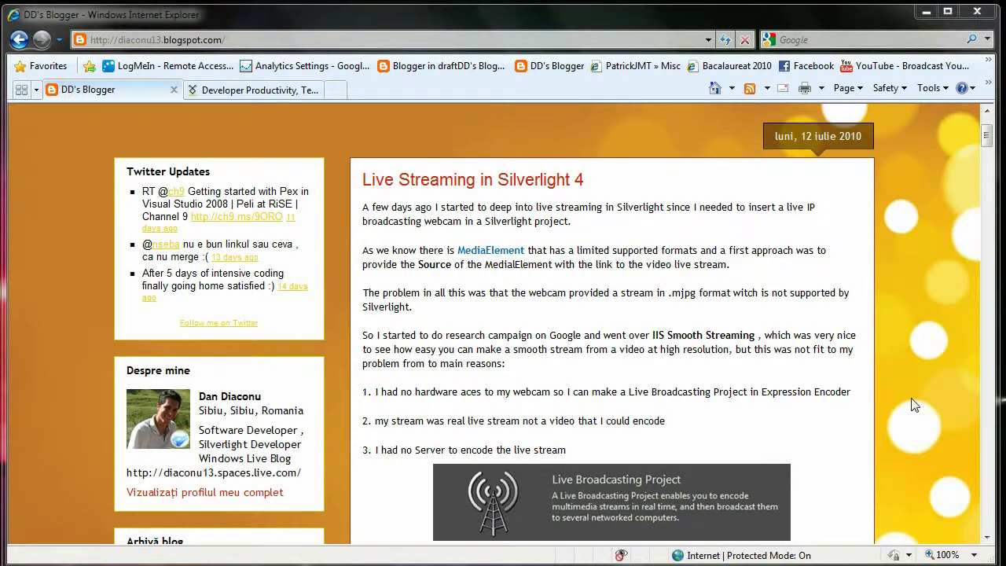
# Switch to the Telerik 'Developer Productivity' tab in Internet Explorer.
pyautogui.click(210, 92)
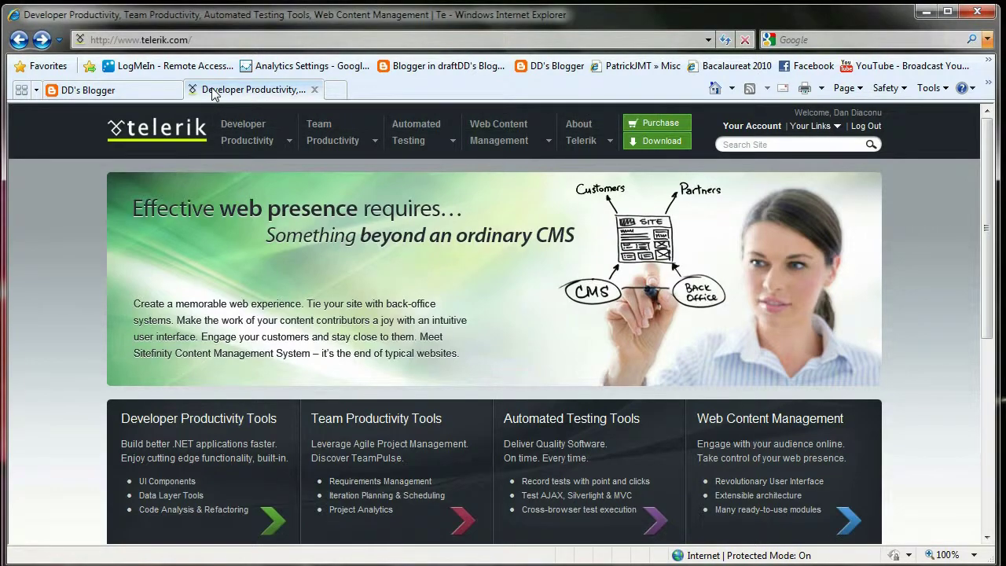
# Go from Developer Productivity to Silverlight Controls demos, browse controls, and open the Menu examples.
pyautogui.click(291, 143)
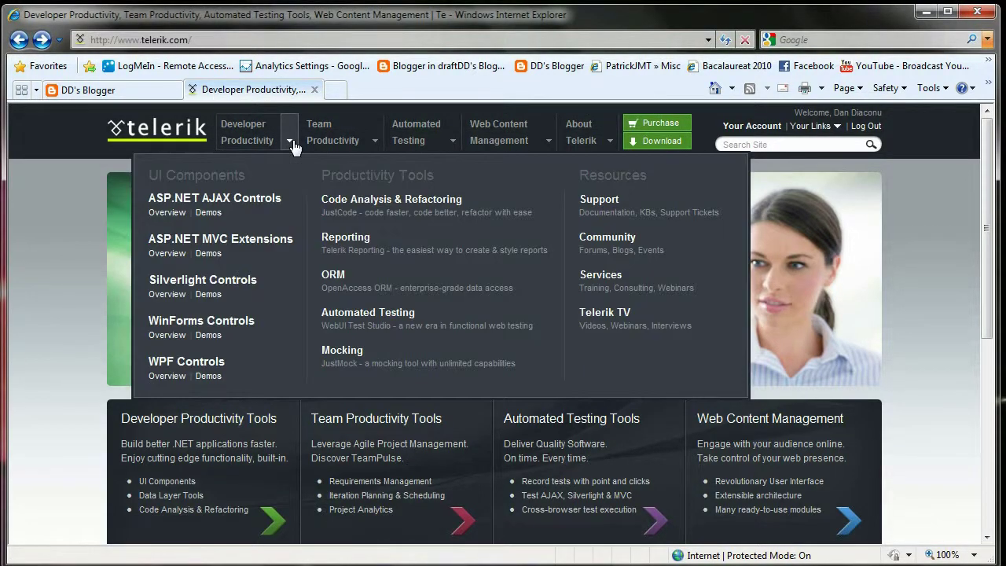
pyautogui.click(209, 295)
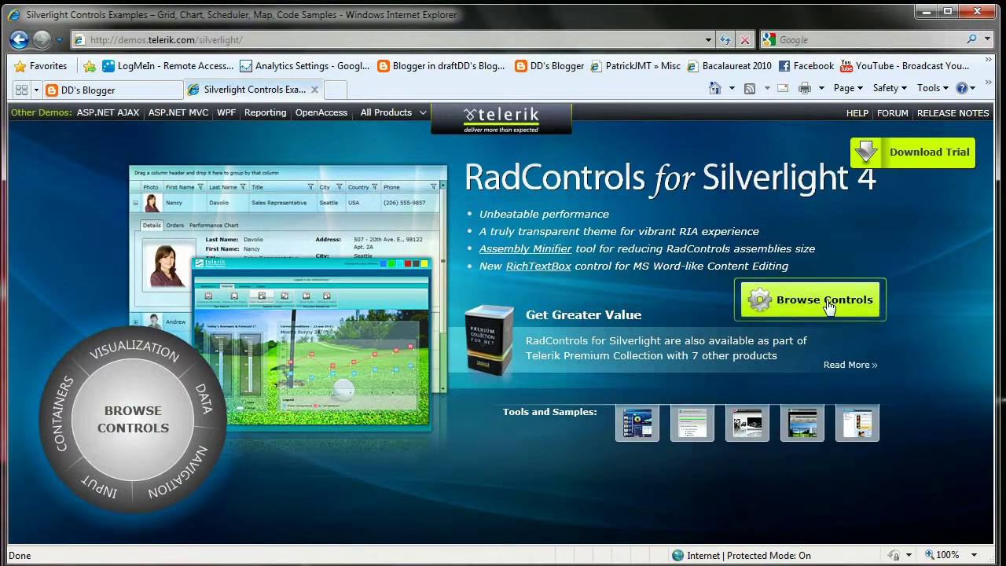
pyautogui.click(825, 303)
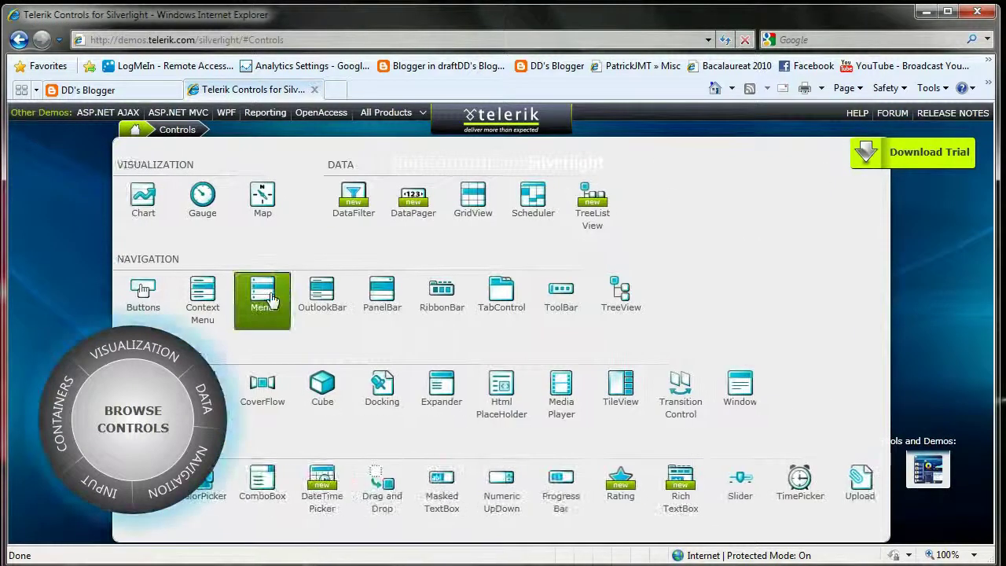
pyautogui.click(267, 295)
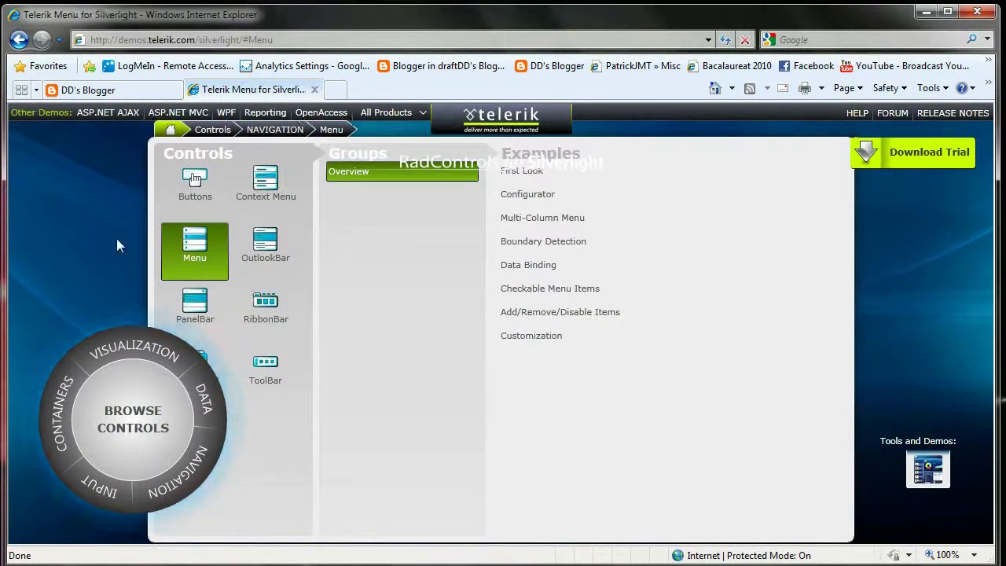
# Try the Multi-Column Menu, Configurator, Customization and First Look examples, opening First Look's File menu.
pyautogui.click(527, 218)
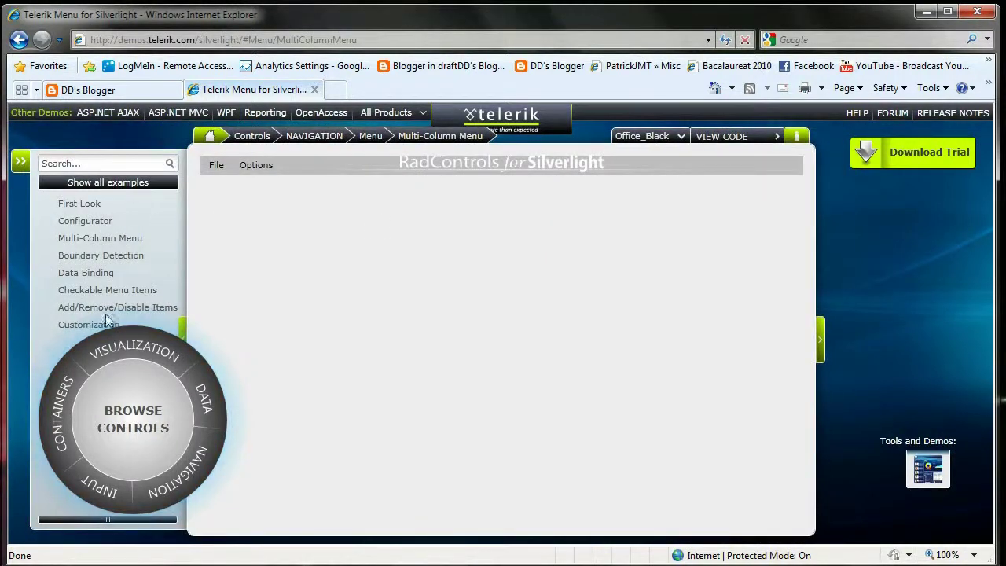
pyautogui.click(96, 223)
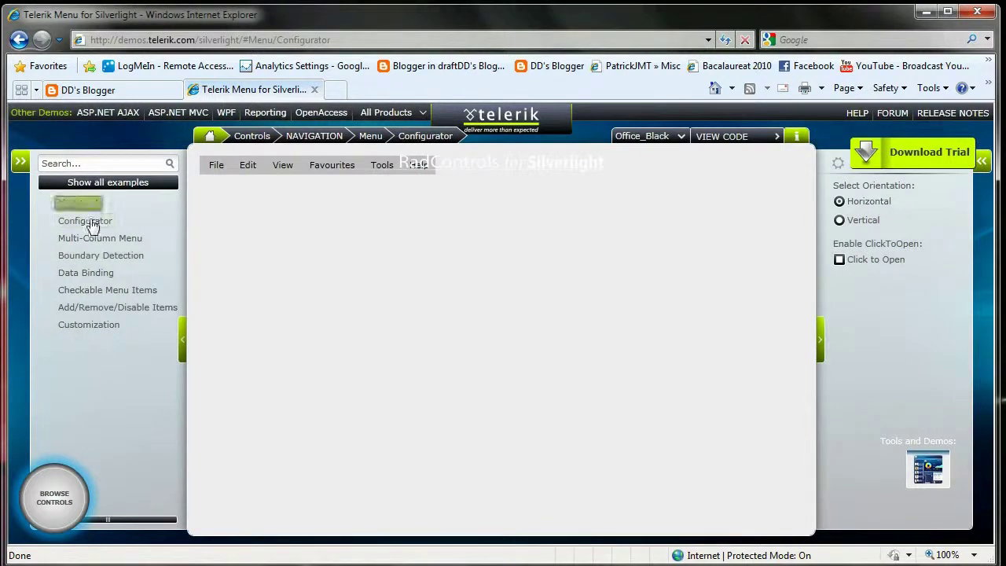
pyautogui.click(99, 328)
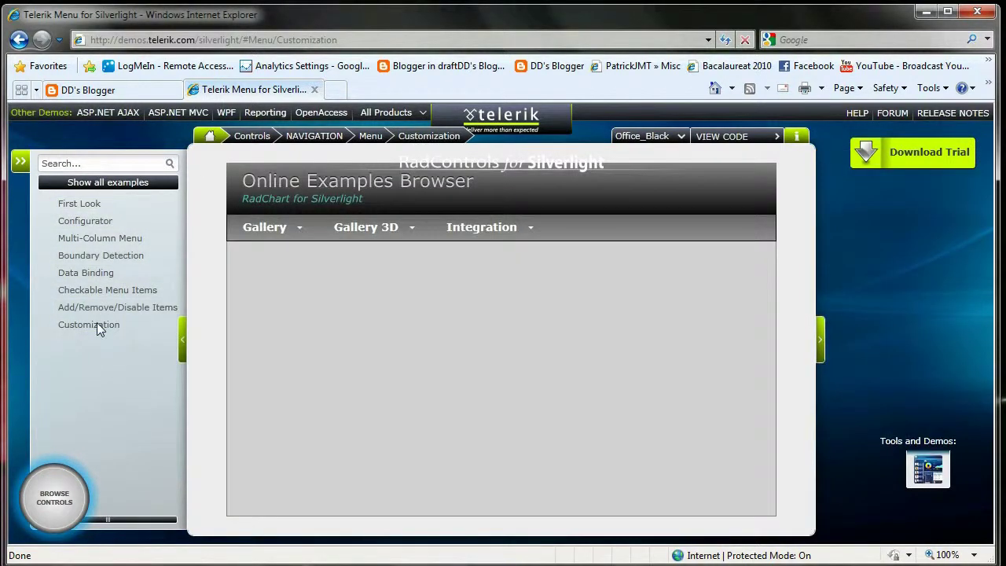
pyautogui.click(82, 205)
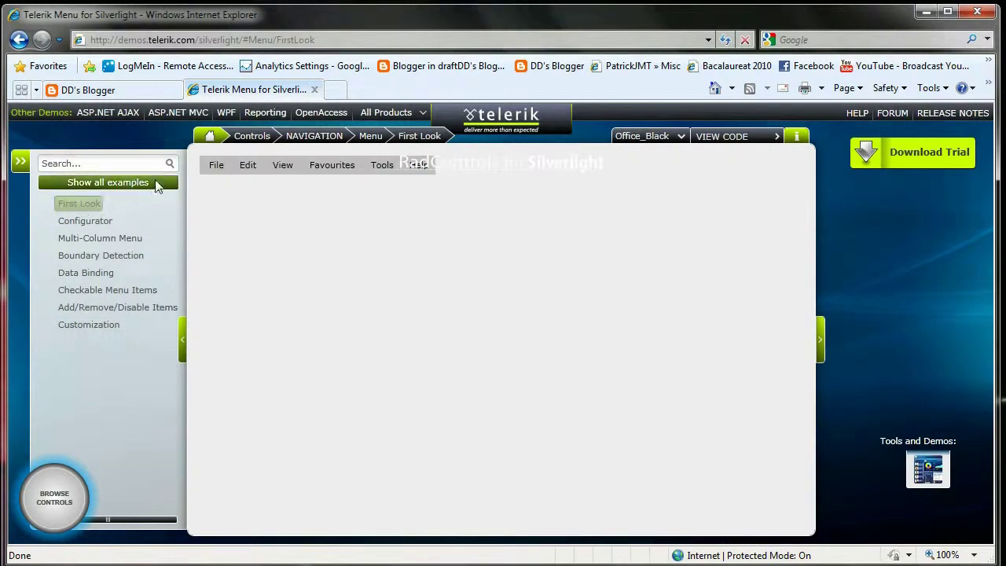
pyautogui.click(214, 169)
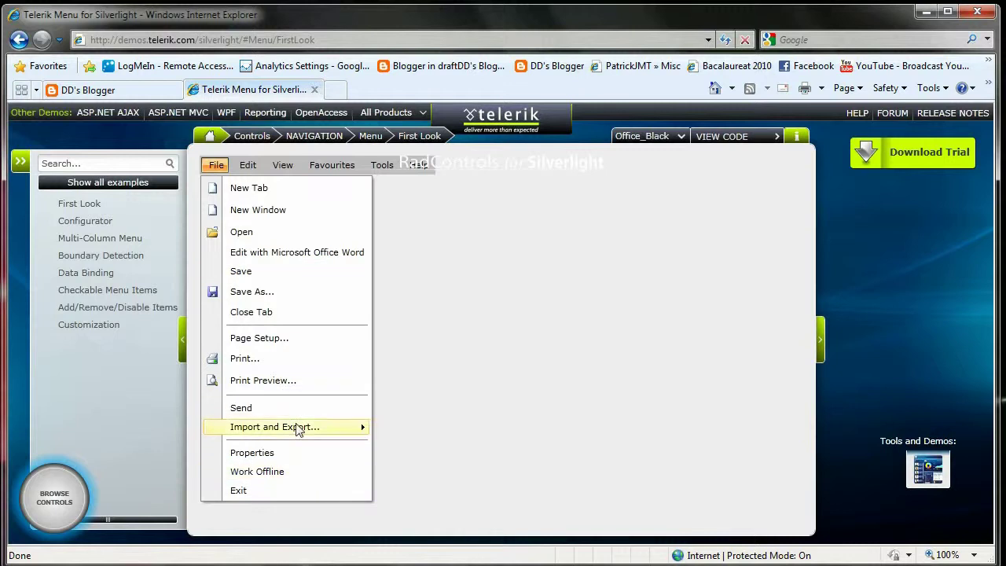
# Check Boundary Detection, then expand the Customization example's Gallery and Gallery 3D menus.
pyautogui.moveTo(299, 431)
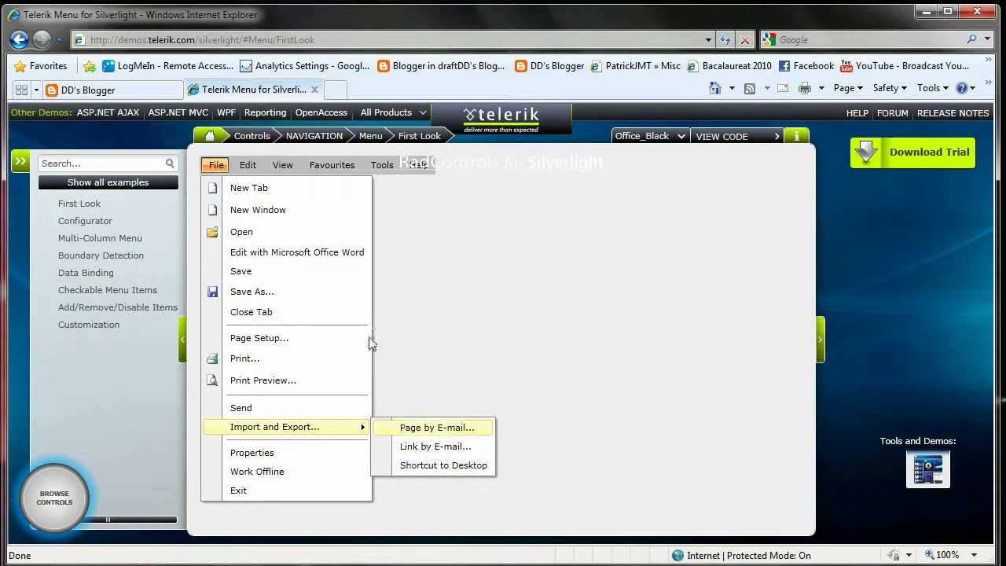
pyautogui.moveTo(338, 169)
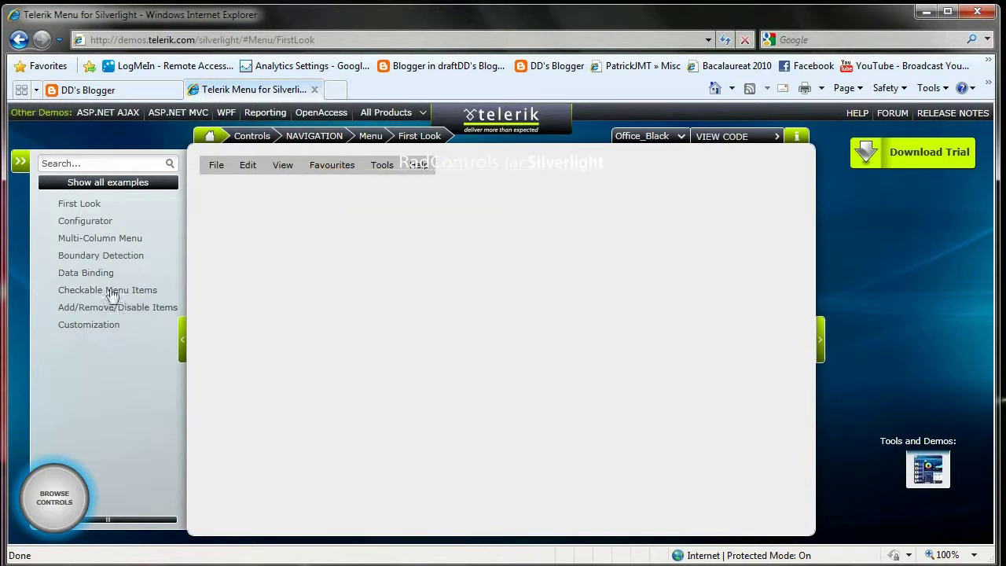
pyautogui.click(98, 259)
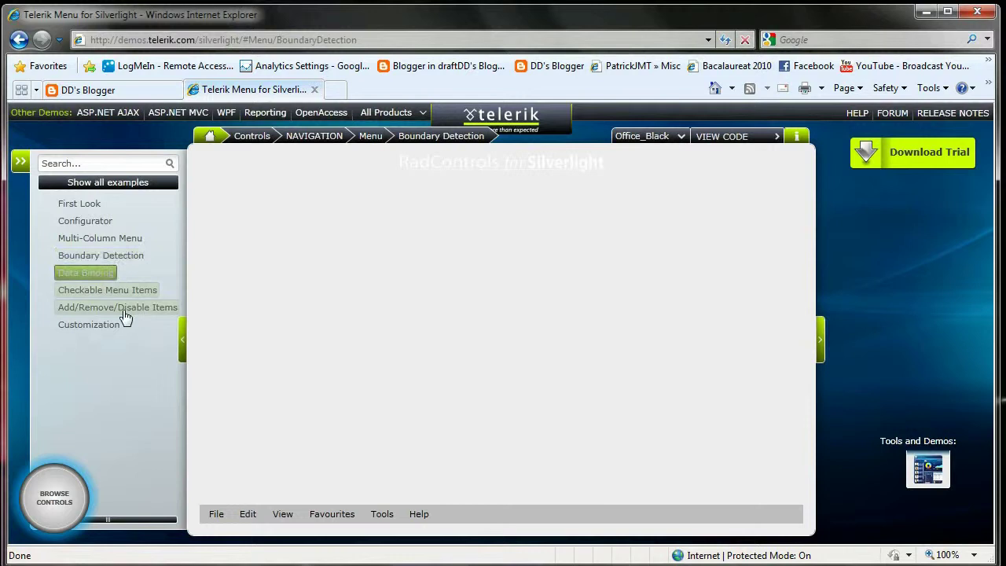
pyautogui.click(87, 325)
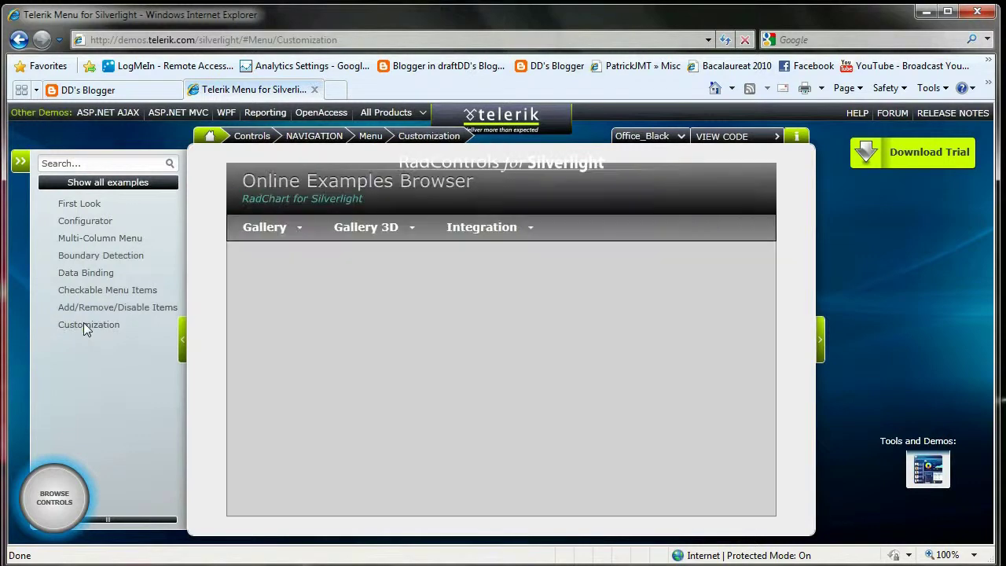
pyautogui.click(288, 230)
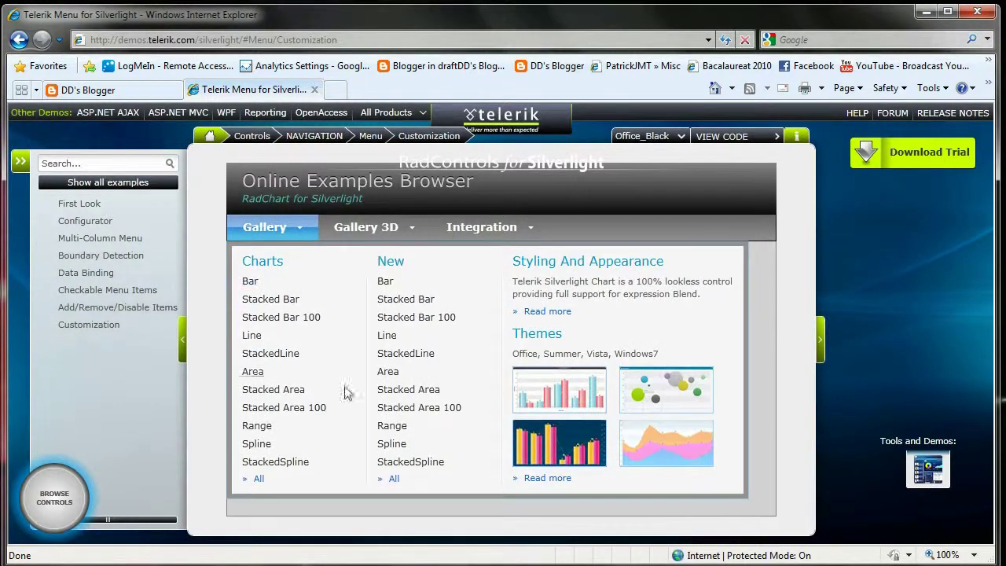
pyautogui.click(346, 227)
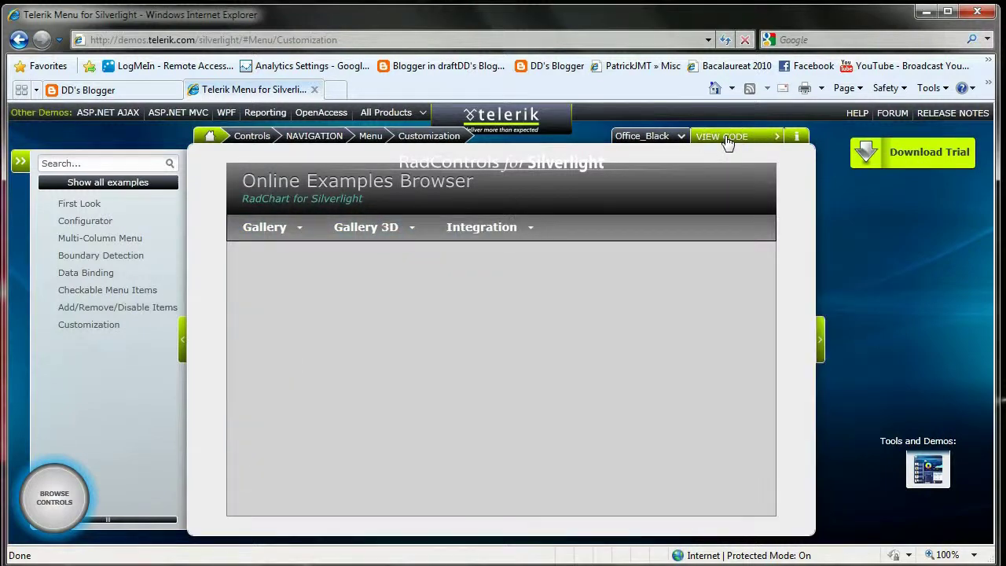
# Review the example's Example.xaml and Example.xaml.cs source, then go to the free trial page.
pyautogui.click(728, 139)
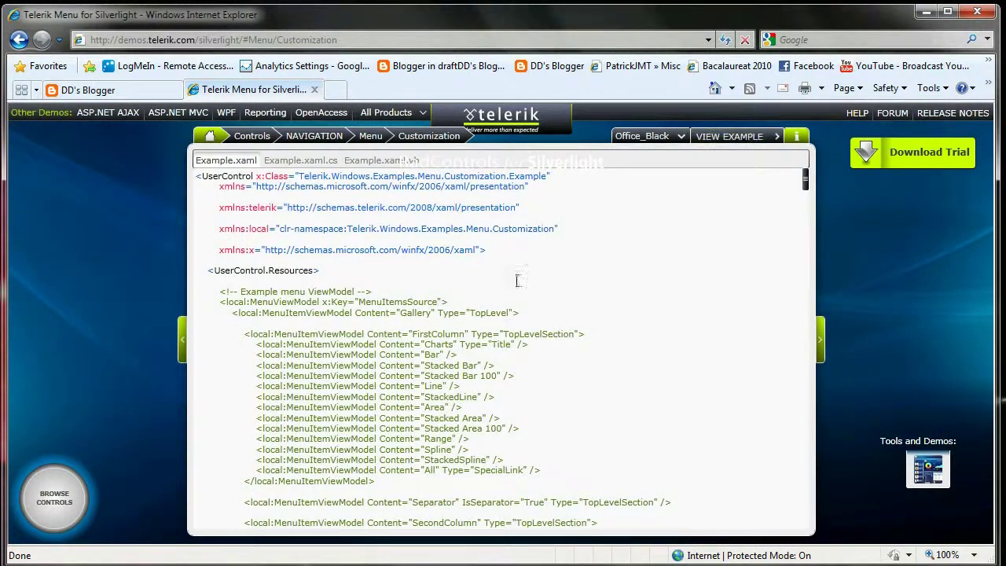
pyautogui.moveTo(438, 273); pyautogui.dragTo(534, 295)
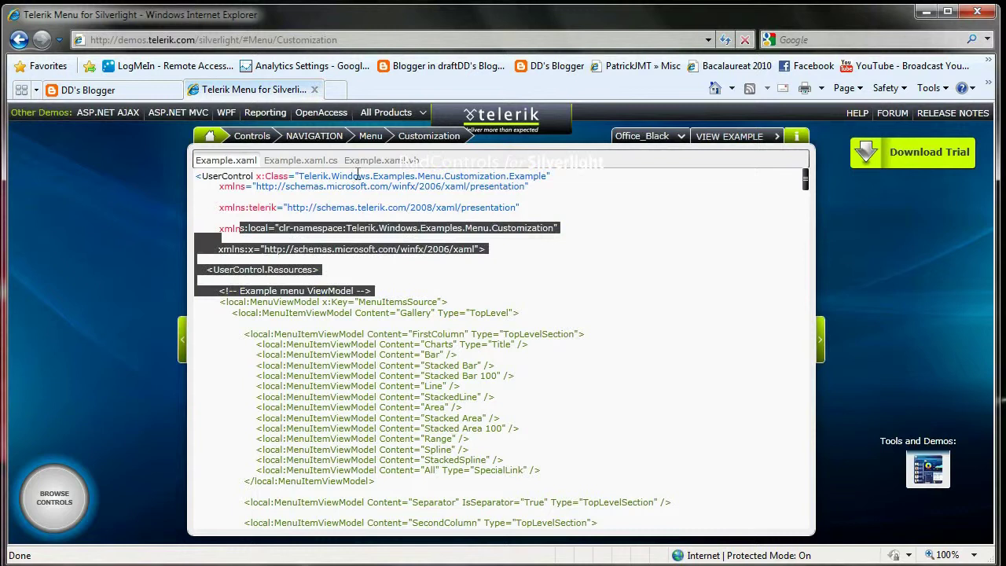
pyautogui.click(309, 162)
pyautogui.scroll(-15, 420, 304)
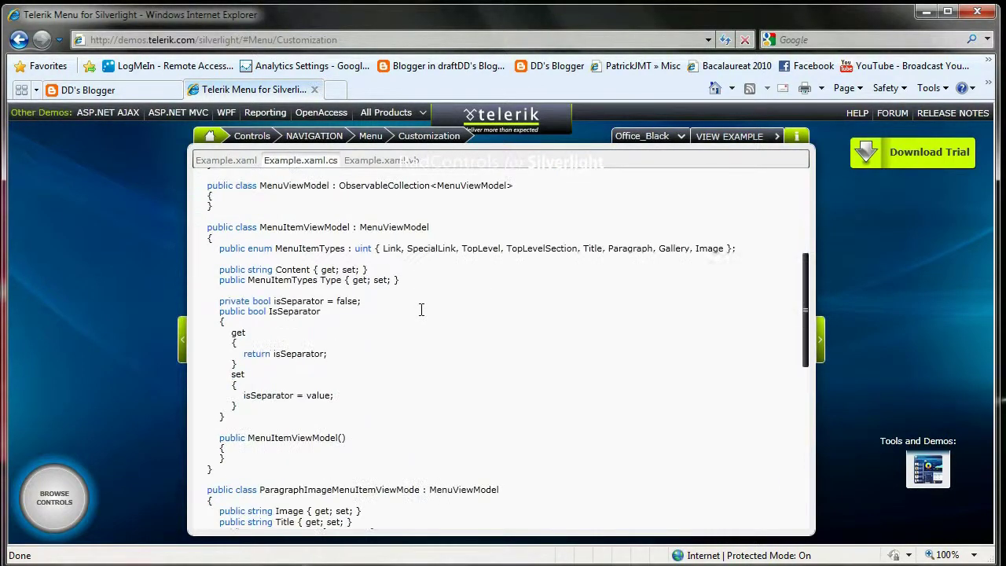
pyautogui.scroll(-4, 420, 309)
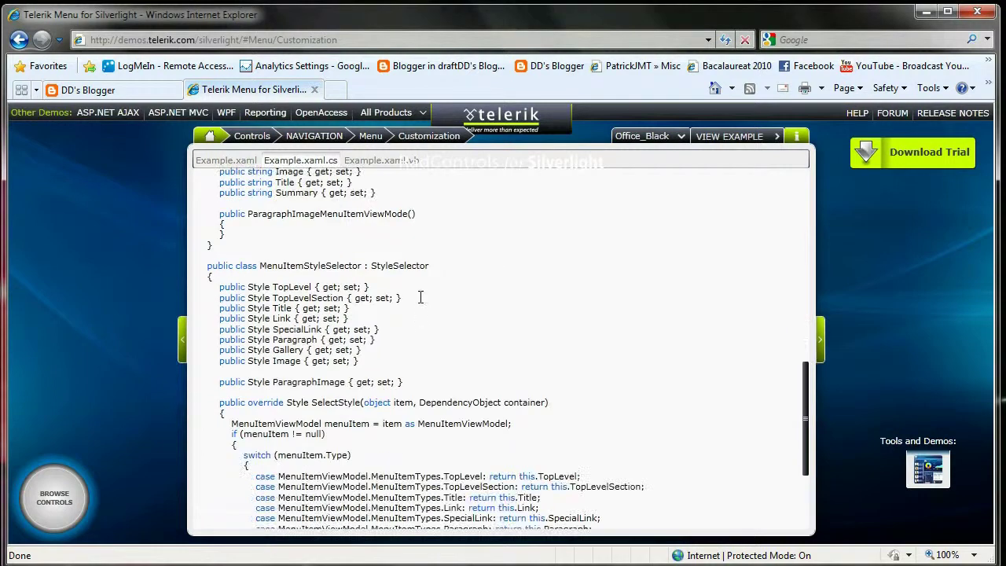
pyautogui.scroll(-5, 456, 324)
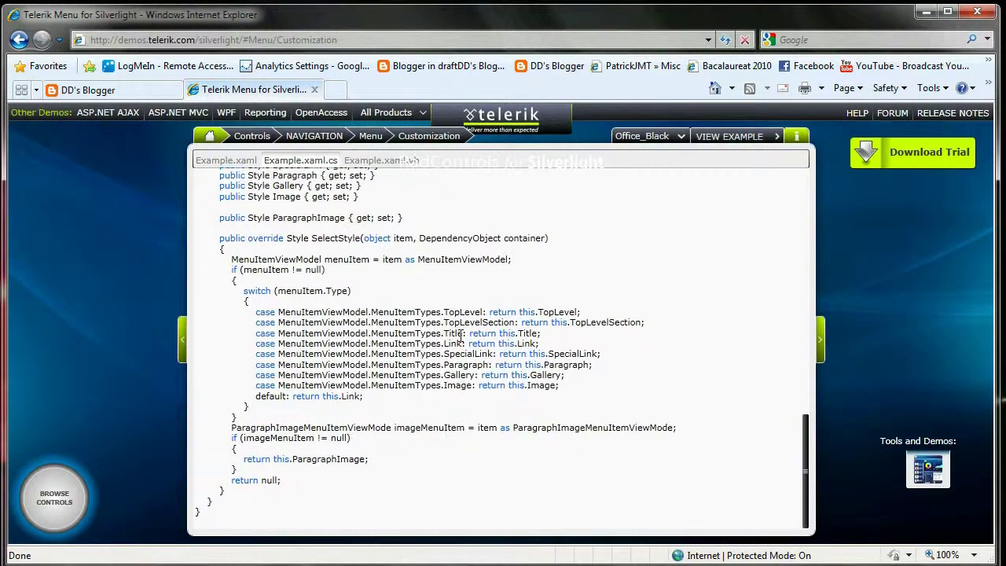
pyautogui.scroll(6, 462, 334)
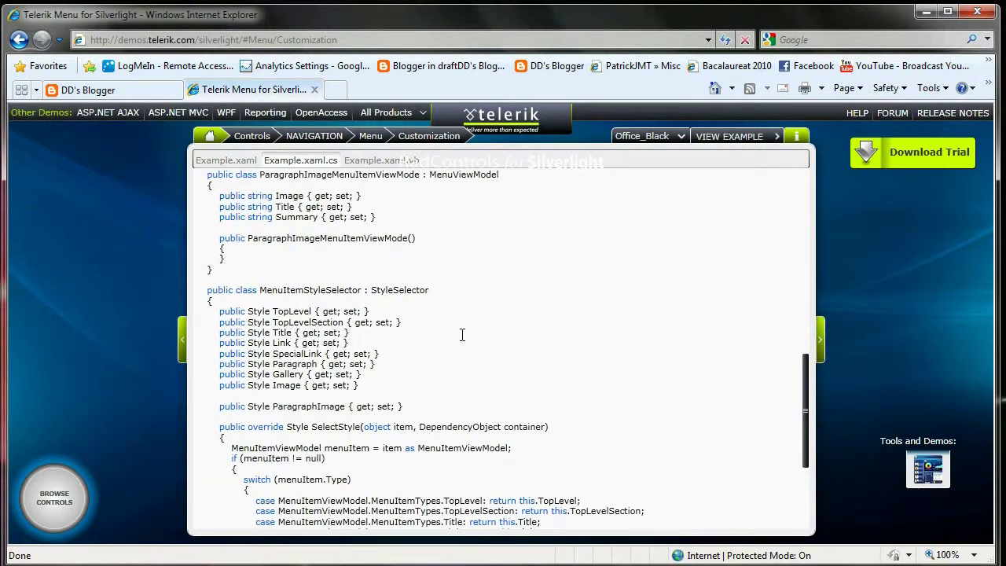
pyautogui.scroll(4, 462, 335)
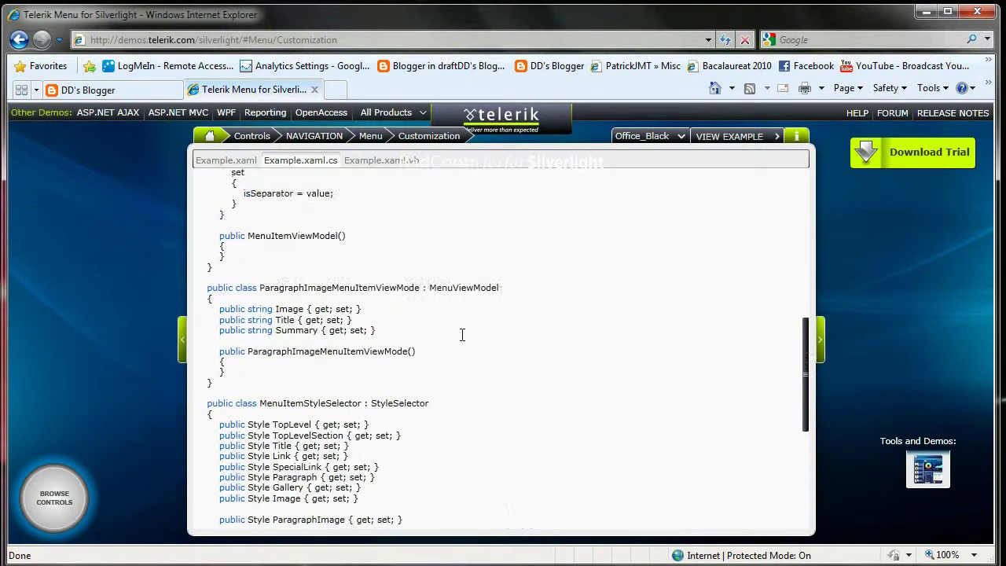
pyautogui.click(226, 159)
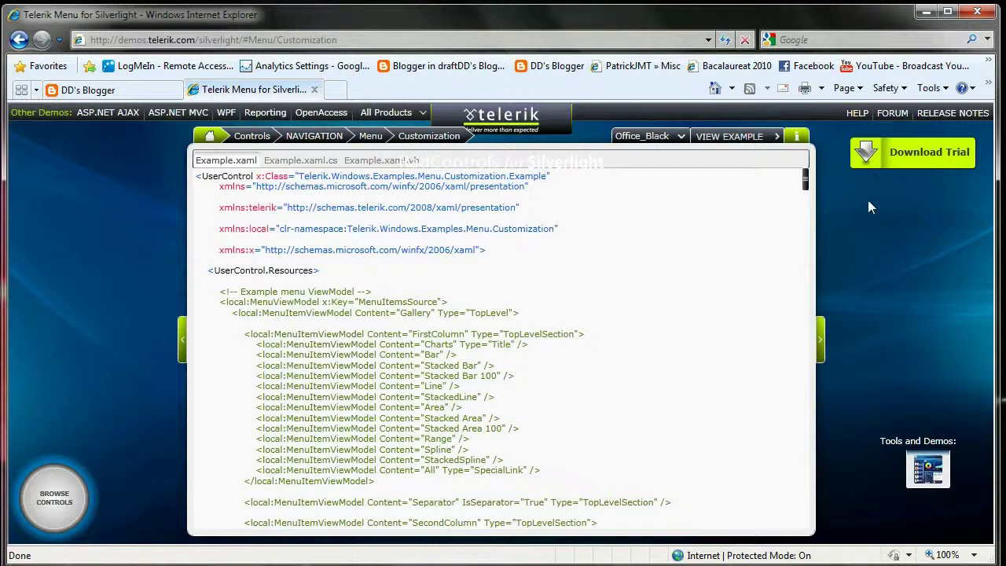
pyautogui.click(906, 154)
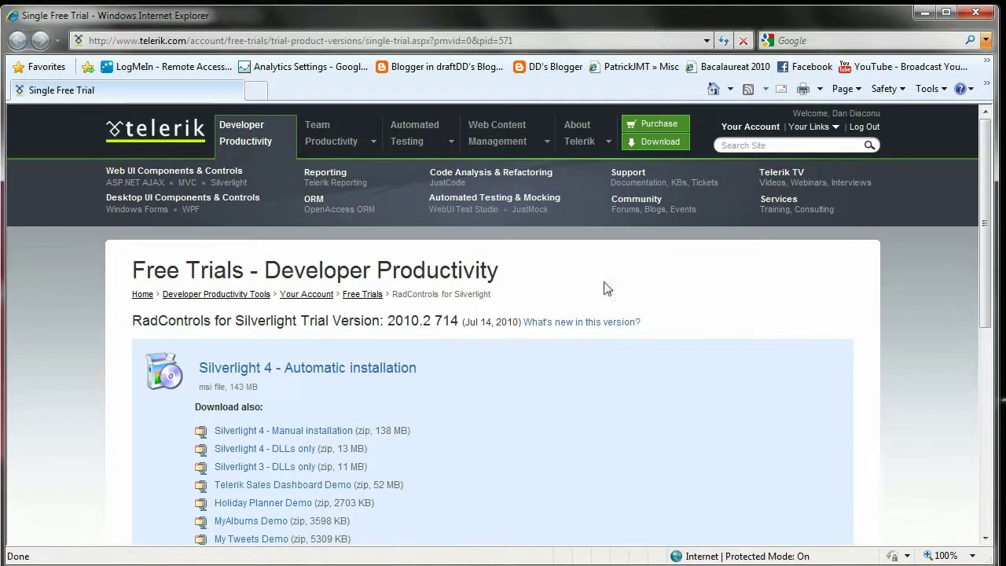
# Download the 'Silverlight 4 - Automatic installation' trial from the RadControls free trials page.
pyautogui.scroll(-3, 569, 388)
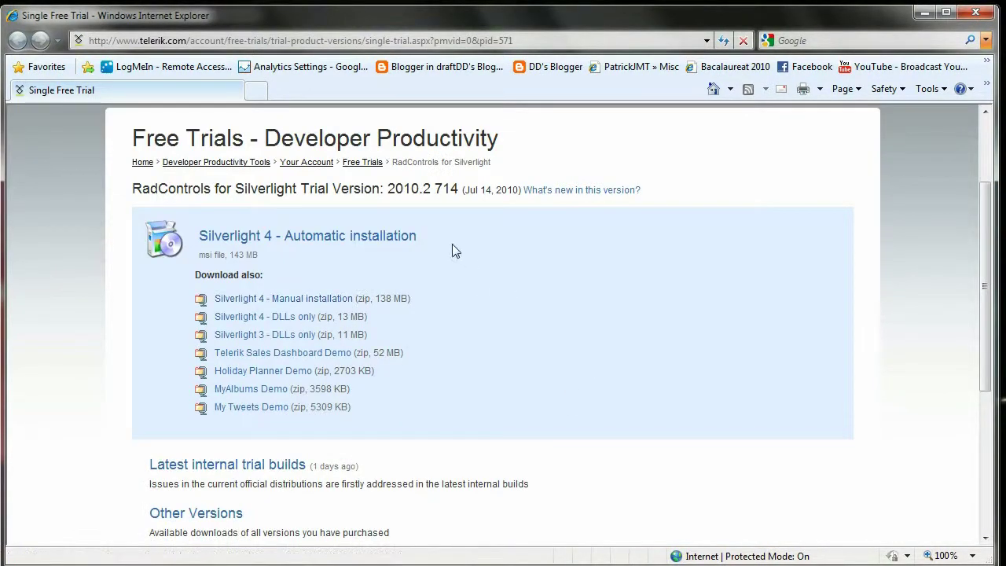
pyautogui.click(385, 238)
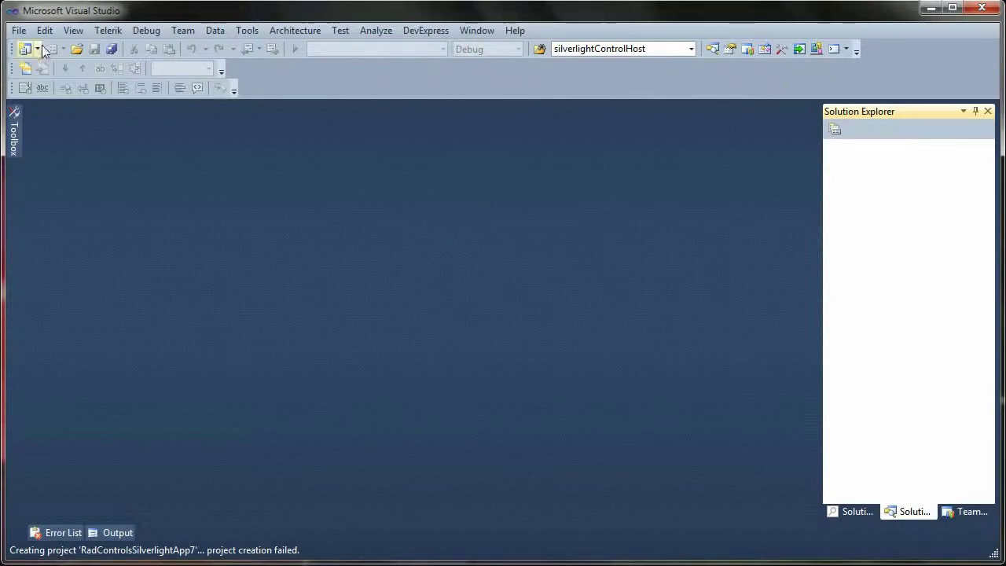
# Create a C# RadControls Silverlight Application project, accepting hosting in a new web site.
pyautogui.click(19, 30)
pyautogui.moveTo(43, 49)
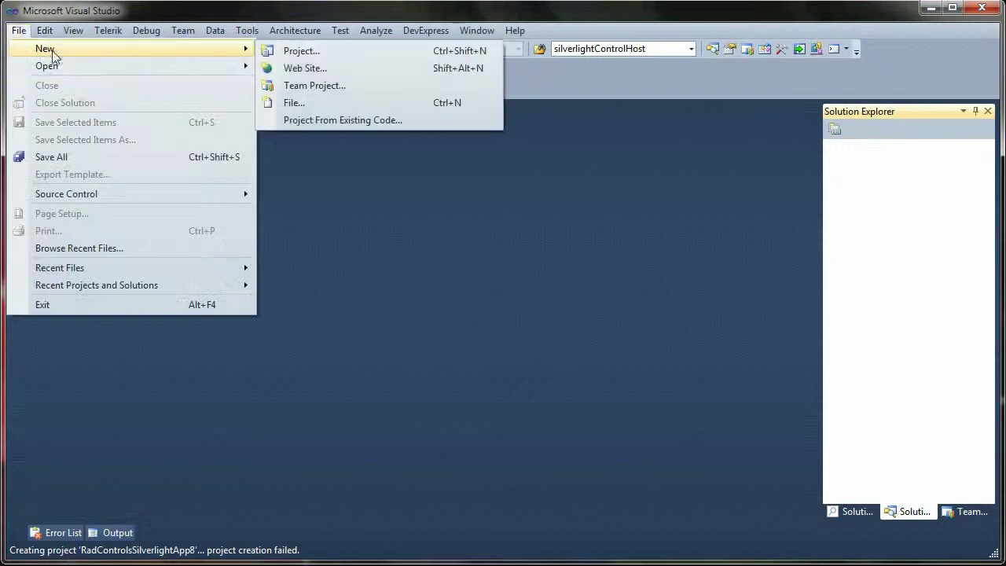
pyautogui.click(294, 51)
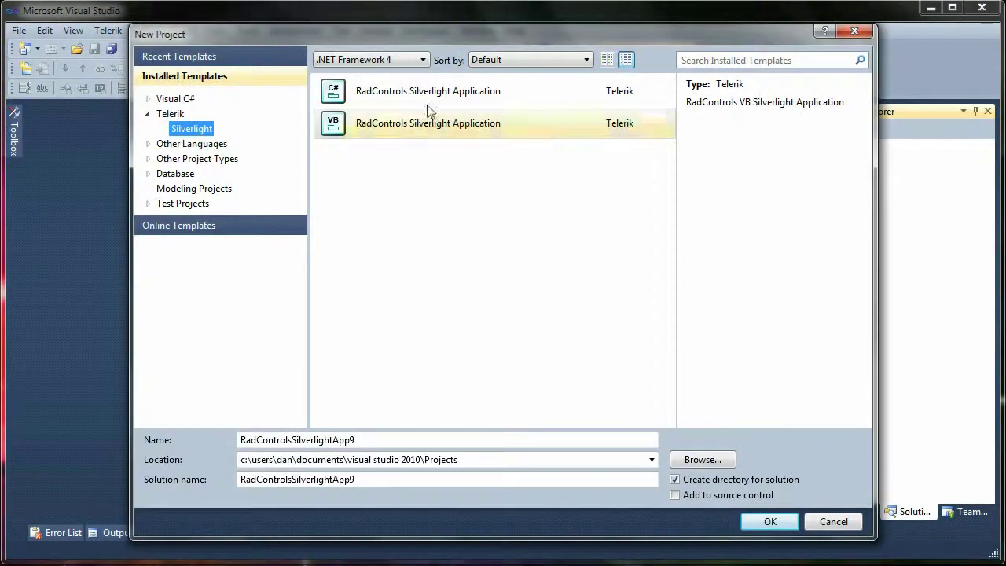
pyautogui.click(435, 102)
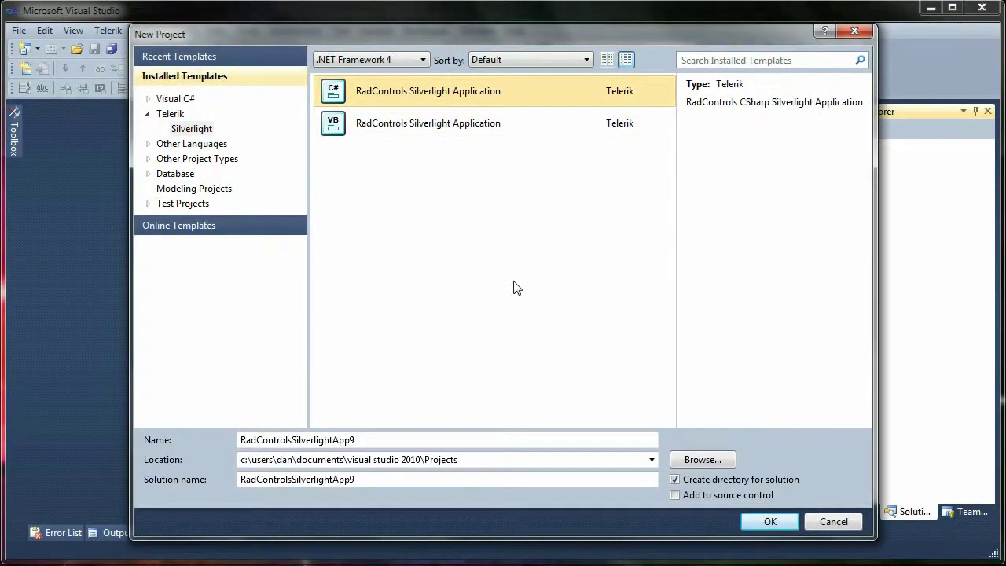
pyautogui.click(765, 522)
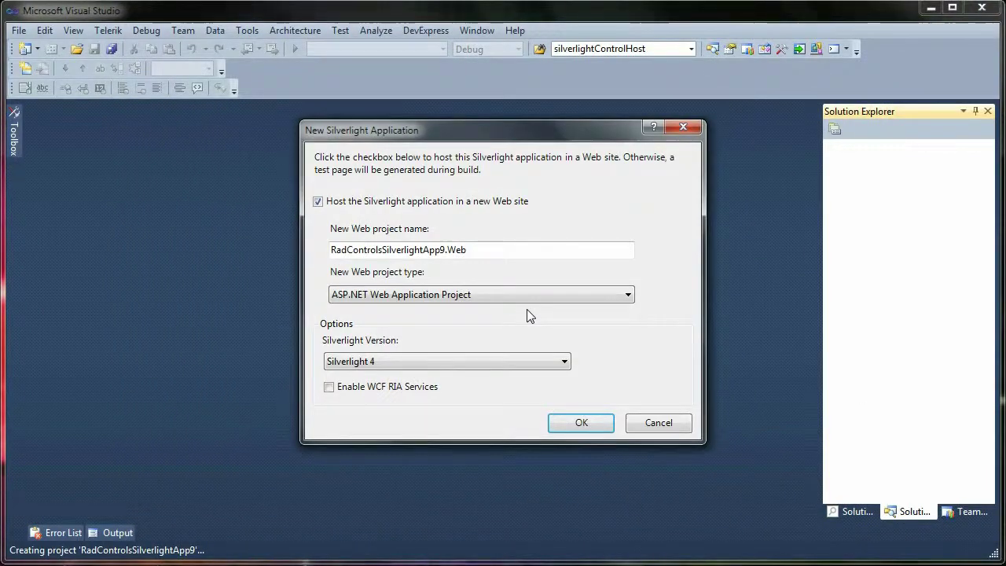
pyautogui.click(582, 423)
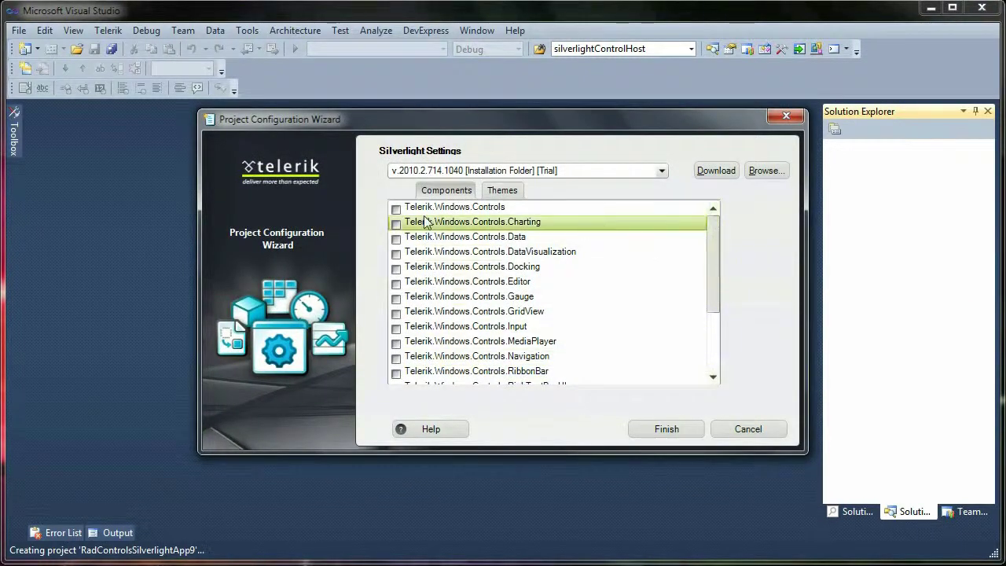
# Check Telerik.Windows.Controls and Telerik.Windows.Controls.Navigation in the wizard, then finish creating the project.
pyautogui.click(396, 209)
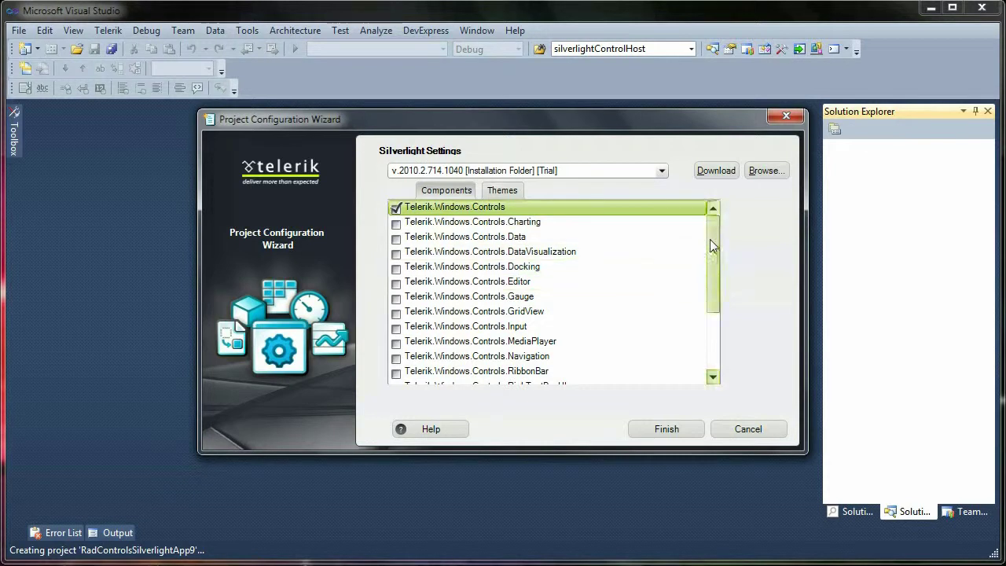
pyautogui.moveTo(710, 239); pyautogui.dragTo(712, 271)
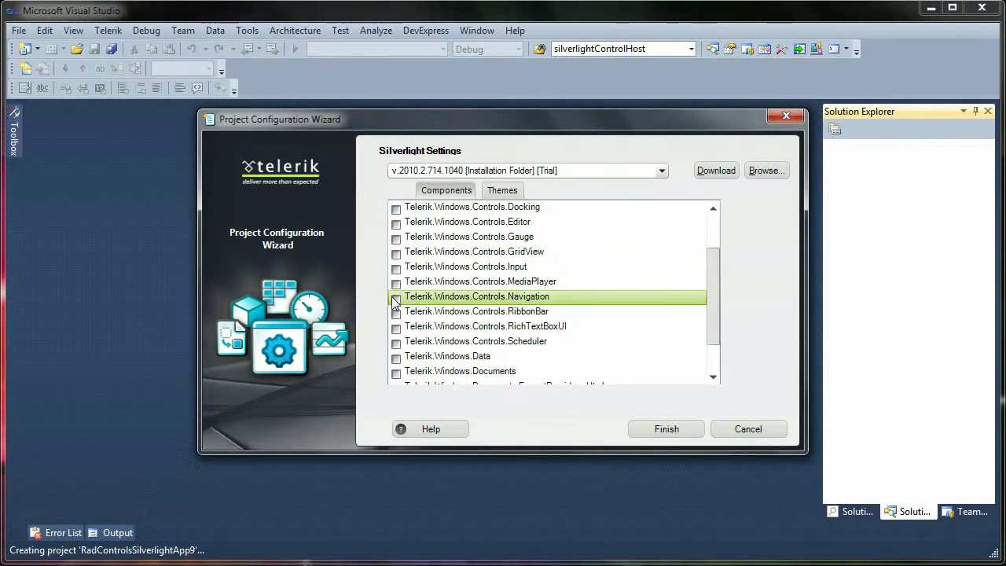
pyautogui.click(631, 303)
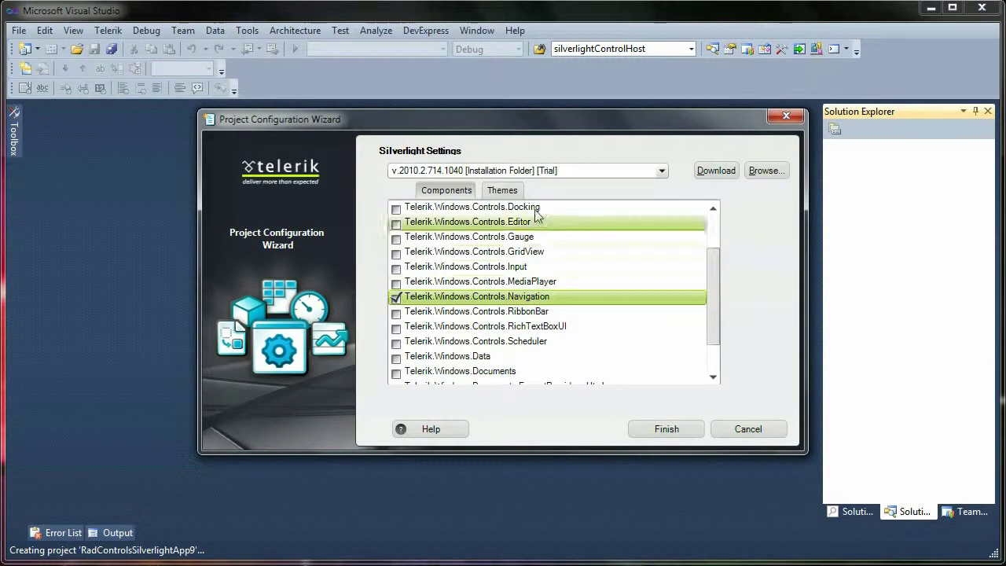
pyautogui.moveTo(711, 306); pyautogui.dragTo(710, 265)
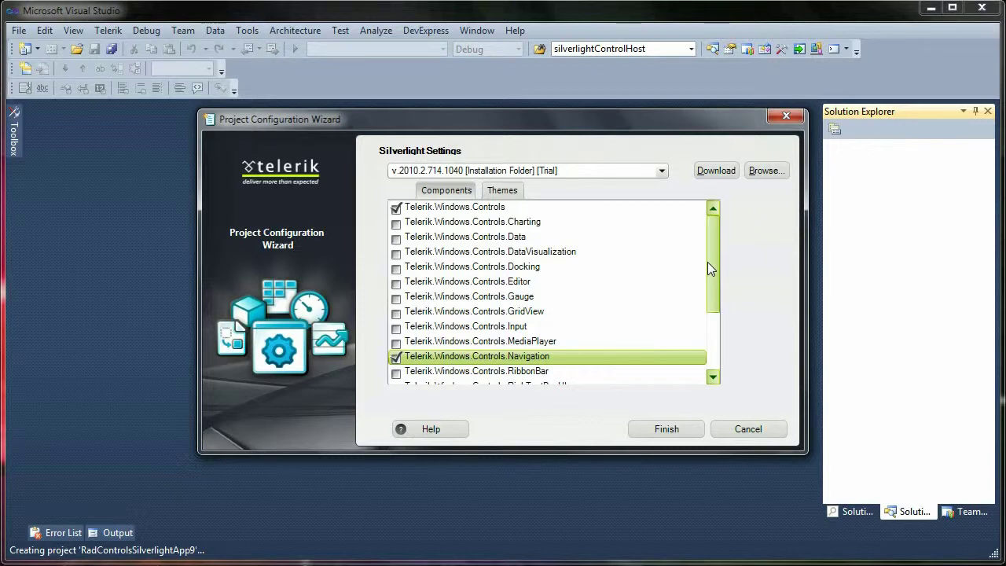
pyautogui.click(504, 194)
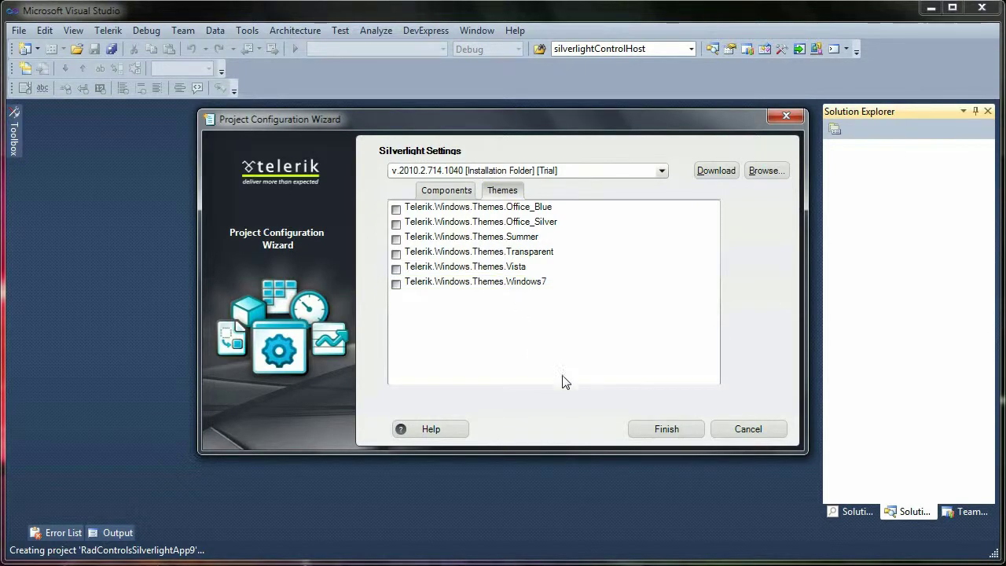
pyautogui.click(666, 429)
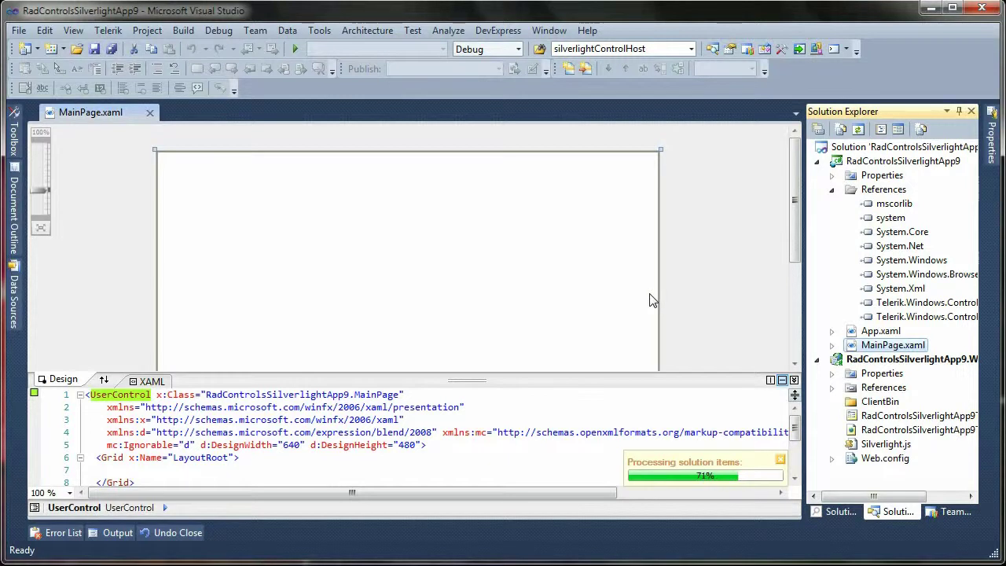
# Add a new folder named 'Icons' to the RadControlsSilverlightApp9 project.
pyautogui.click(832, 190)
pyautogui.rightClick(869, 162)
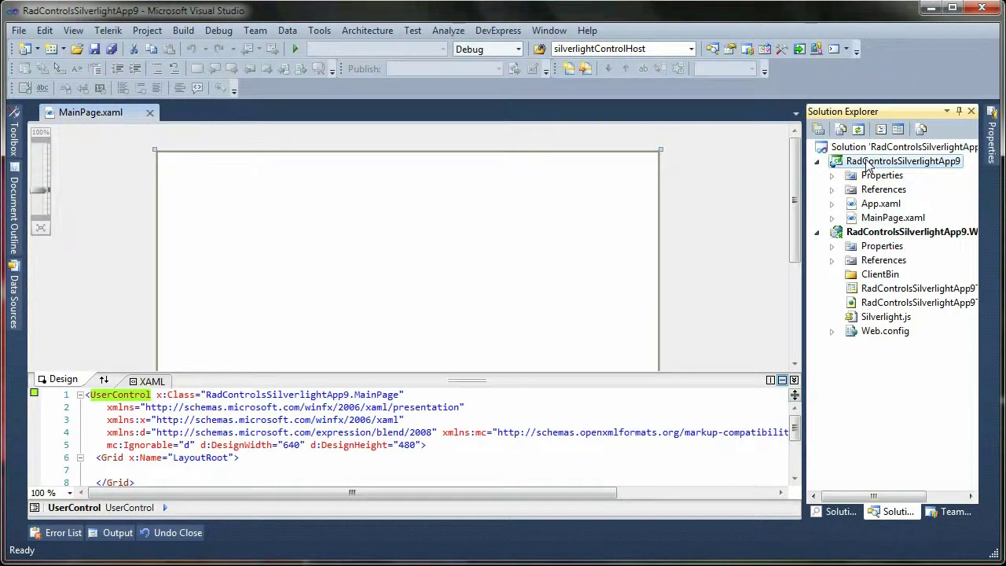
pyautogui.moveTo(651, 475)
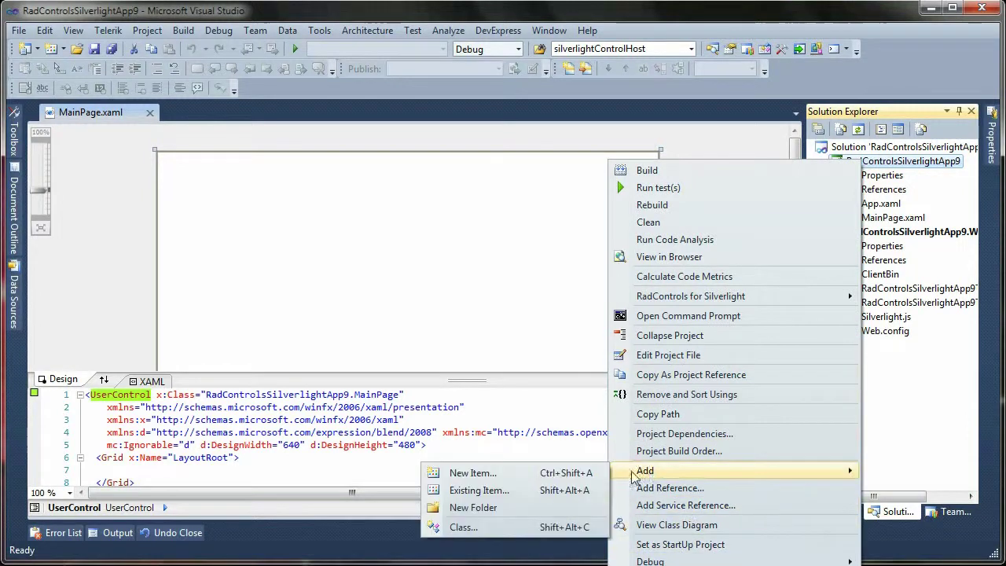
pyautogui.click(524, 508)
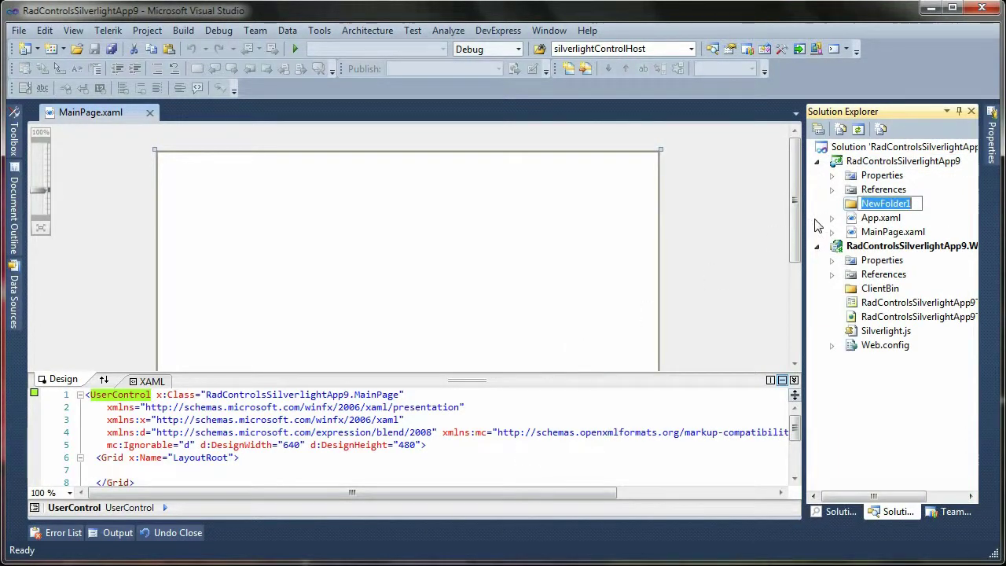
pyautogui.write('Icons')
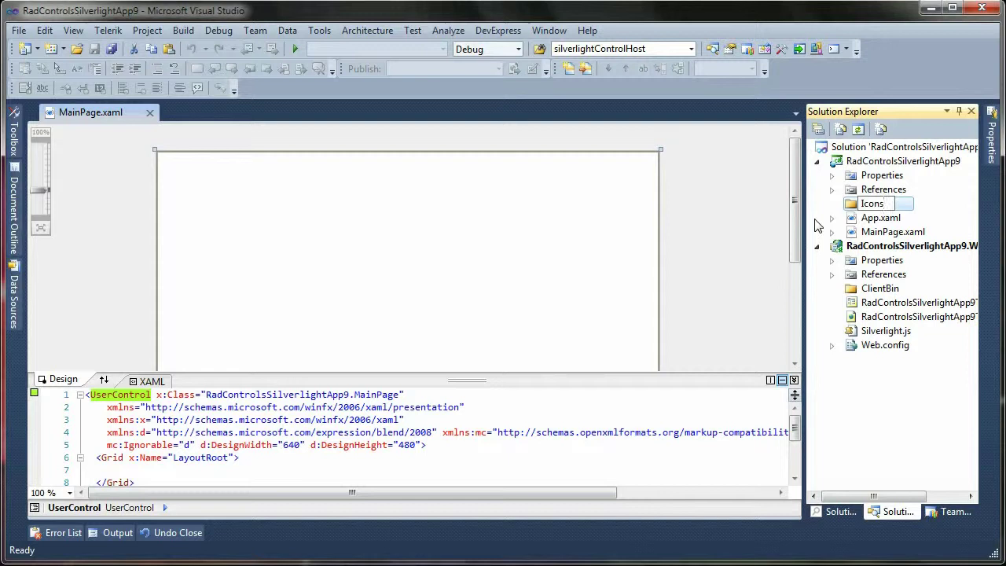
pyautogui.press('Return')
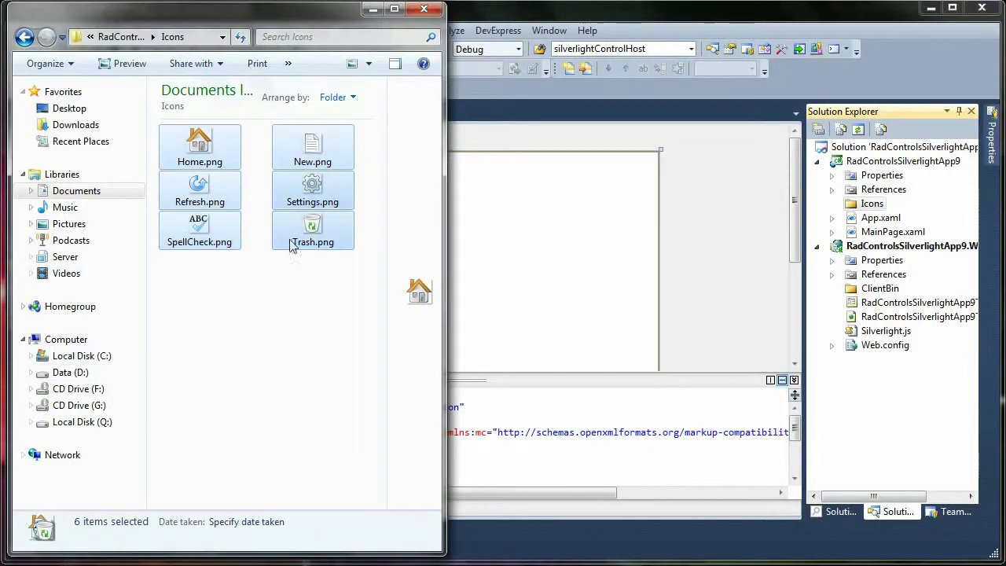
# Copy the Home, New, Refresh, Settings, SpellCheck and Trash png files into the Icons folder.
pyautogui.moveTo(292, 243); pyautogui.dragTo(872, 206)
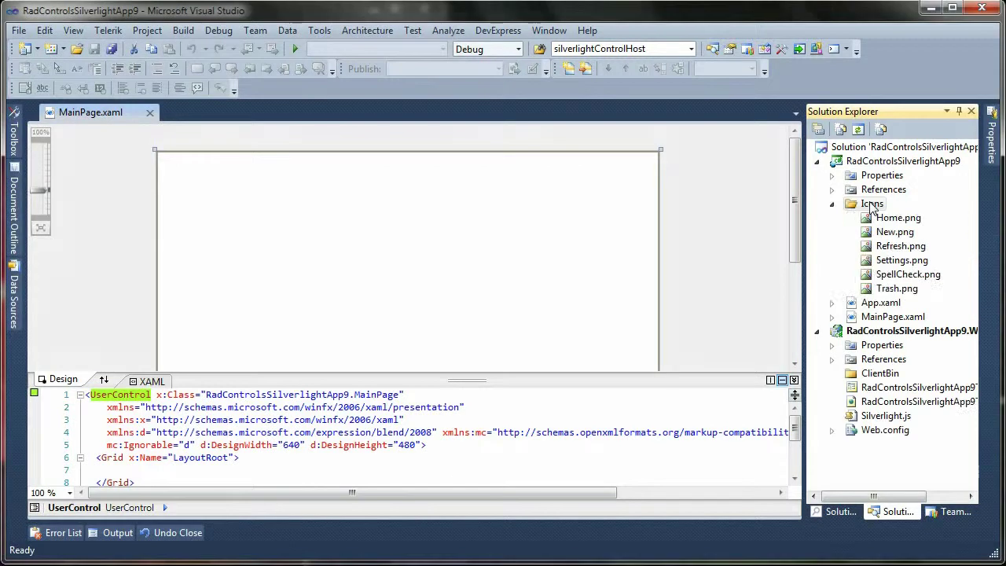
pyautogui.click(872, 206)
pyautogui.hotkey('alt', 'Tab')
pyautogui.click(272, 322)
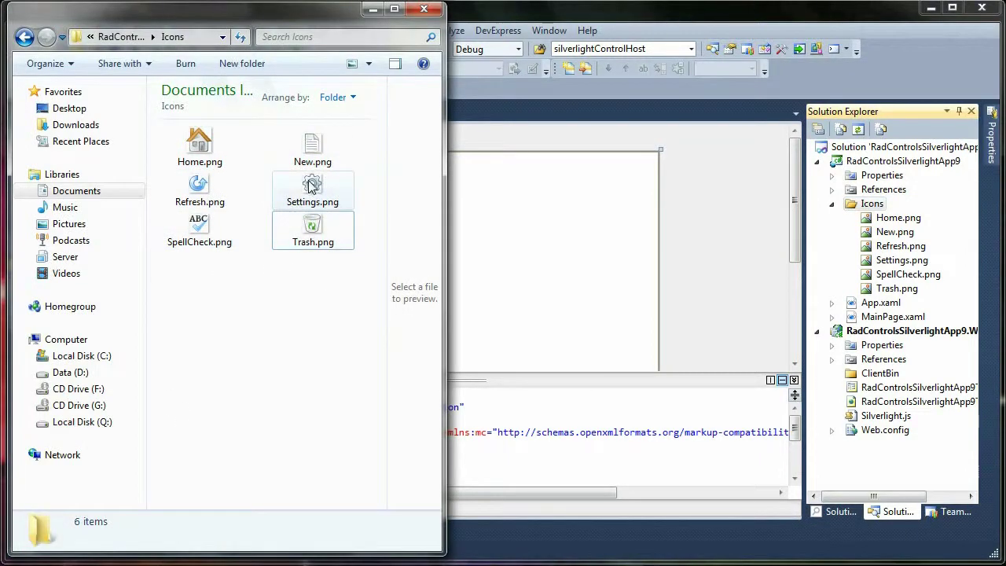
pyautogui.click(372, 9)
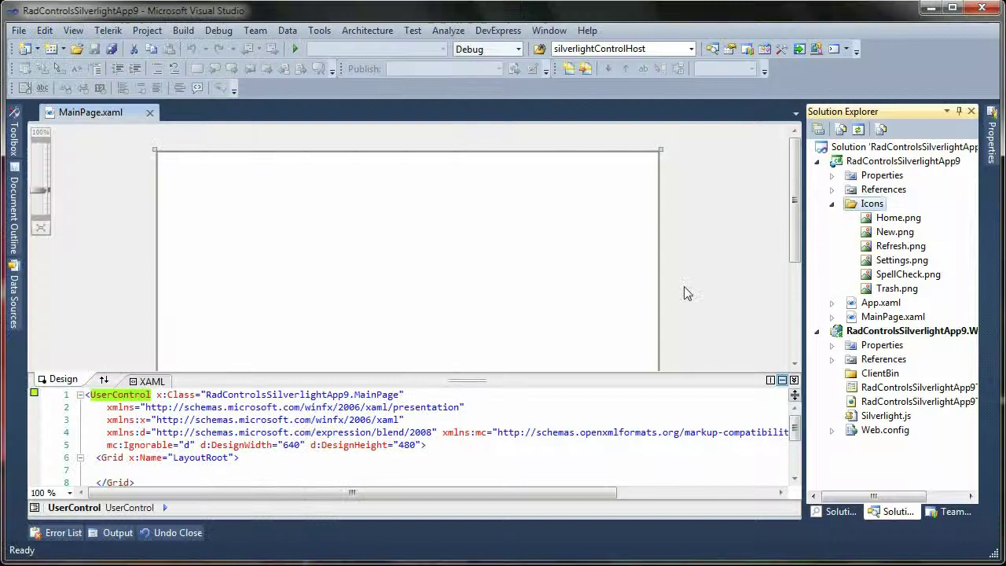
pyautogui.click(832, 204)
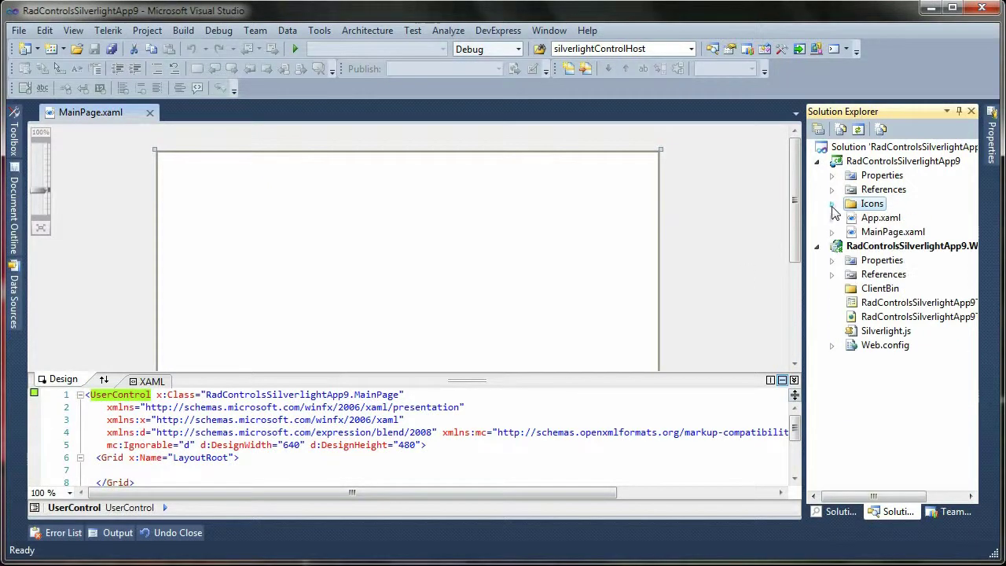
pyautogui.click(860, 163)
# Open MainPage.xaml in Expression Blend, saving the solution's changes first.
pyautogui.rightClick(873, 234)
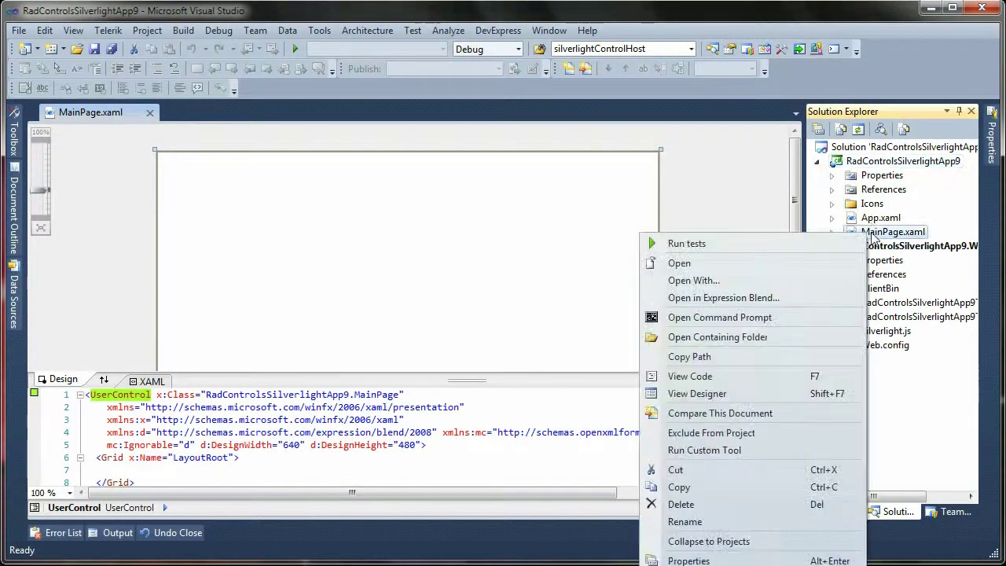
pyautogui.click(708, 297)
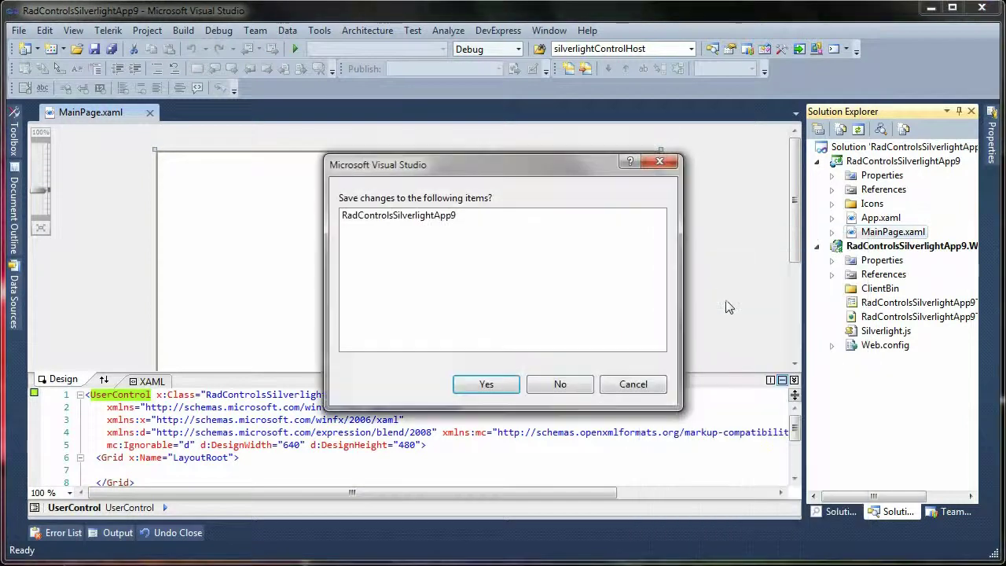
pyautogui.click(485, 384)
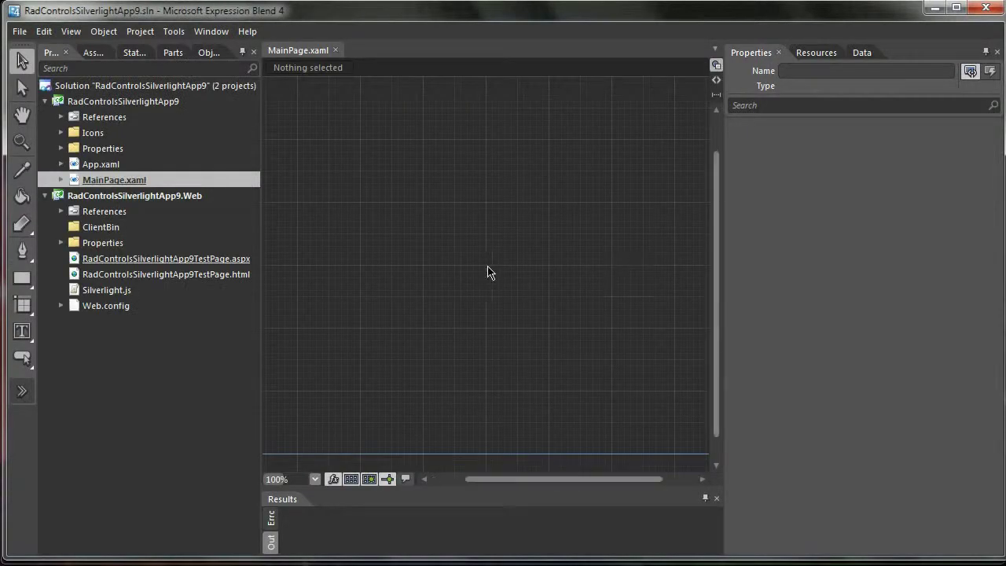
# Find 'radmenu' in the Assets library and draw a RadMenu at LayoutRoot's top-left.
pyautogui.scroll(-3, 377, 222)
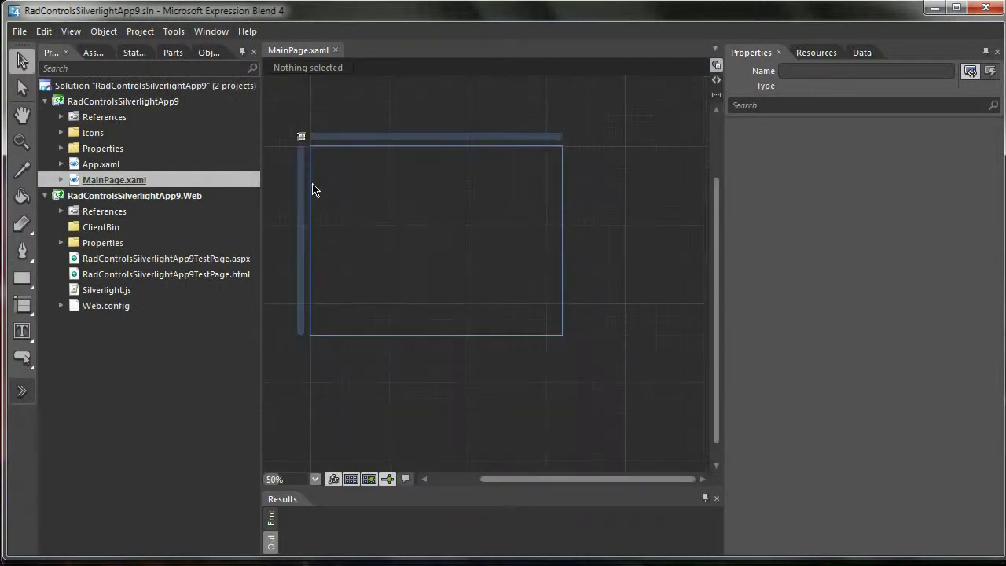
pyautogui.click(209, 53)
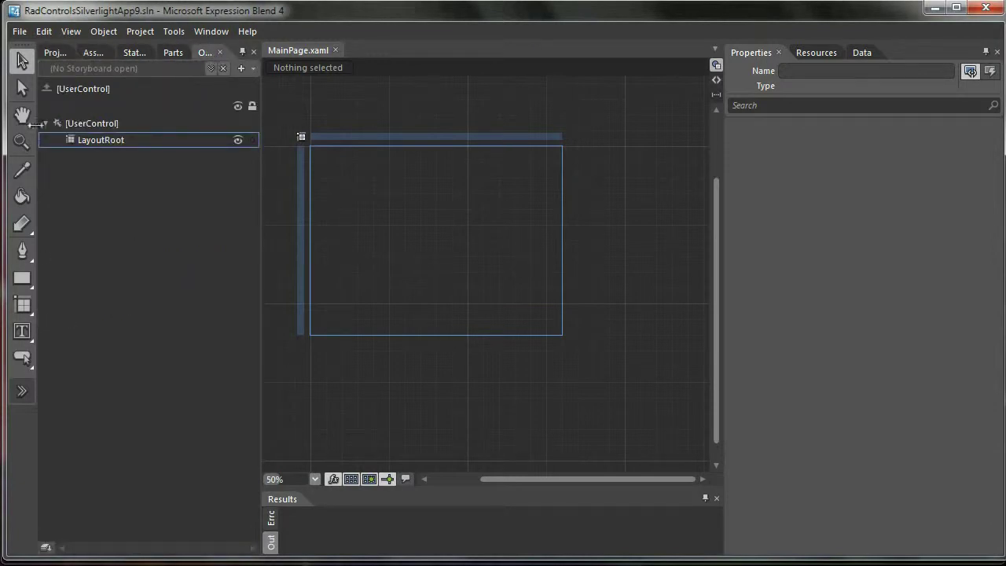
pyautogui.click(21, 391)
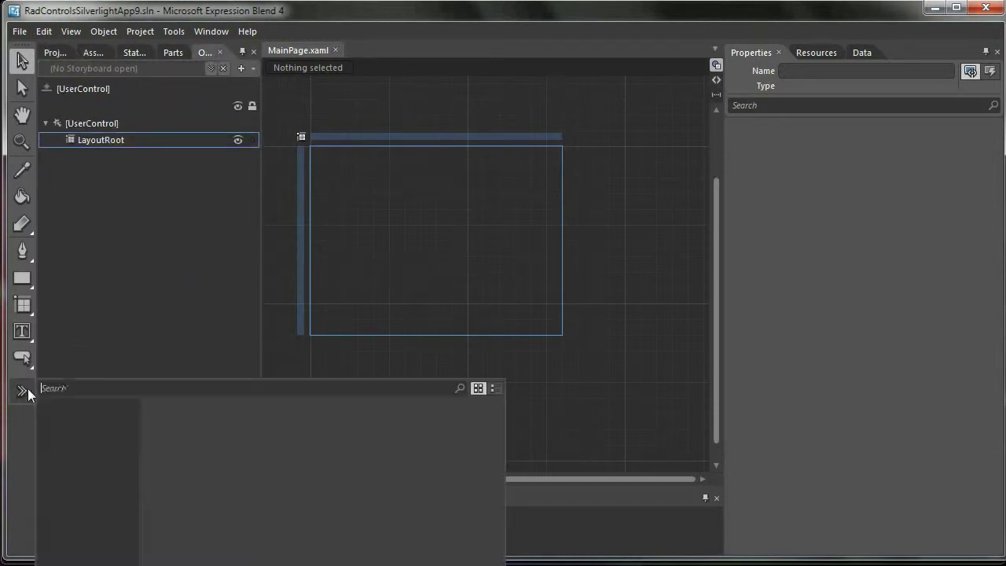
pyautogui.write('rad')
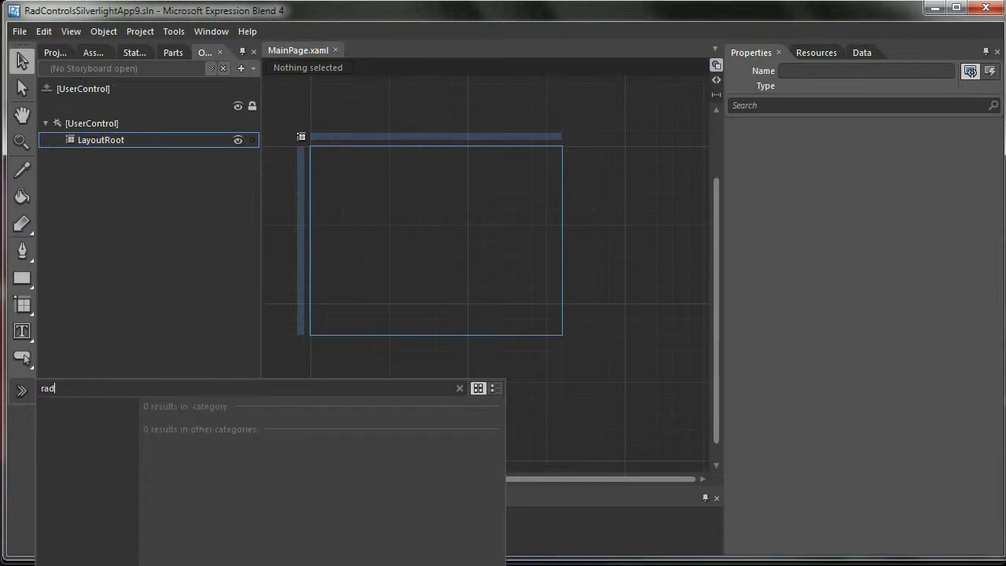
pyautogui.write('menu')
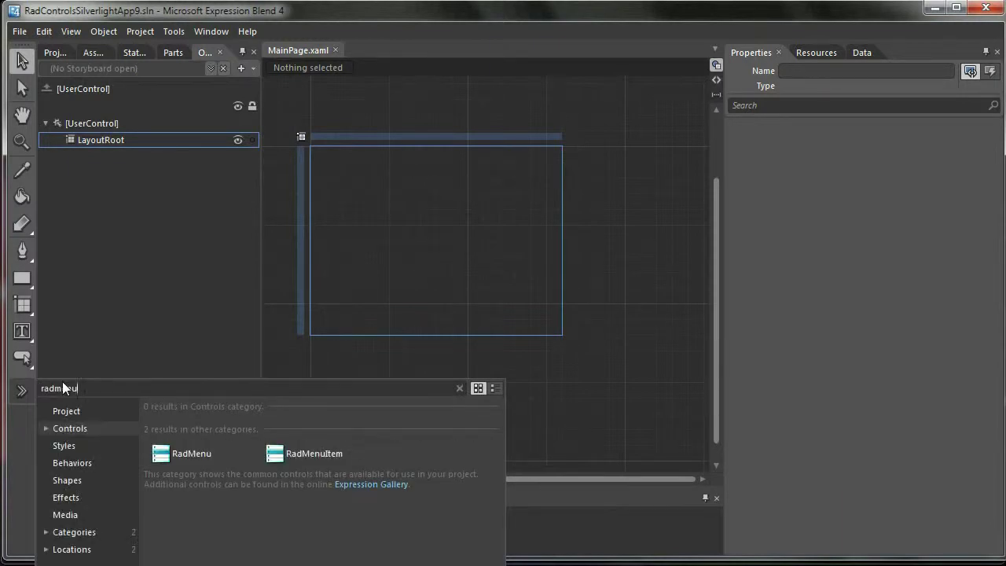
pyautogui.click(176, 456)
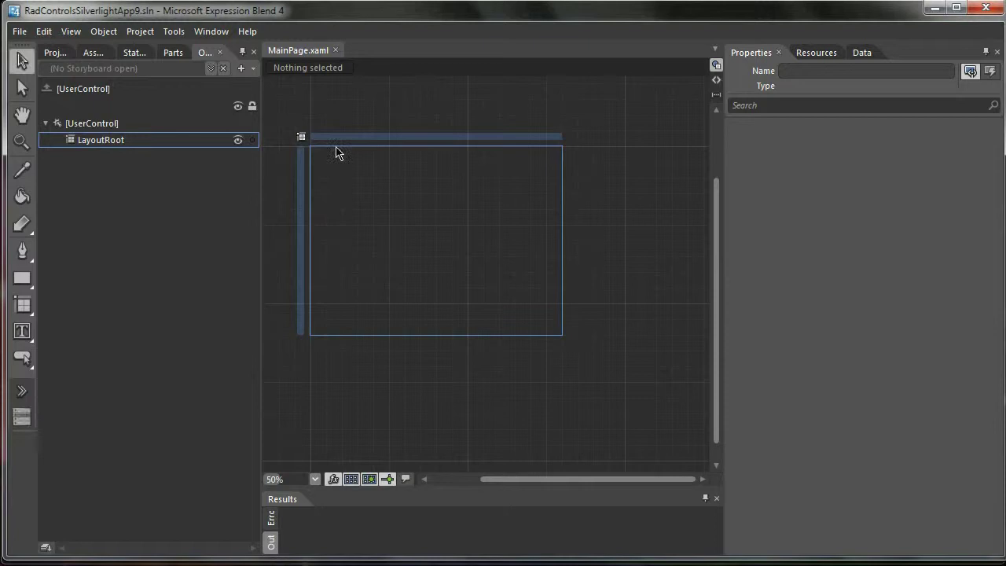
pyautogui.click(23, 393)
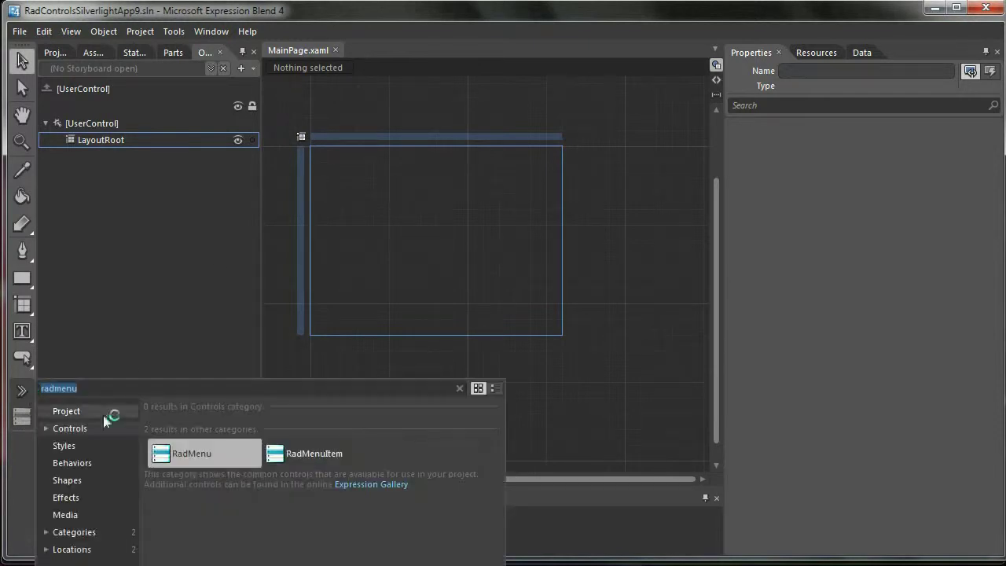
pyautogui.click(174, 449)
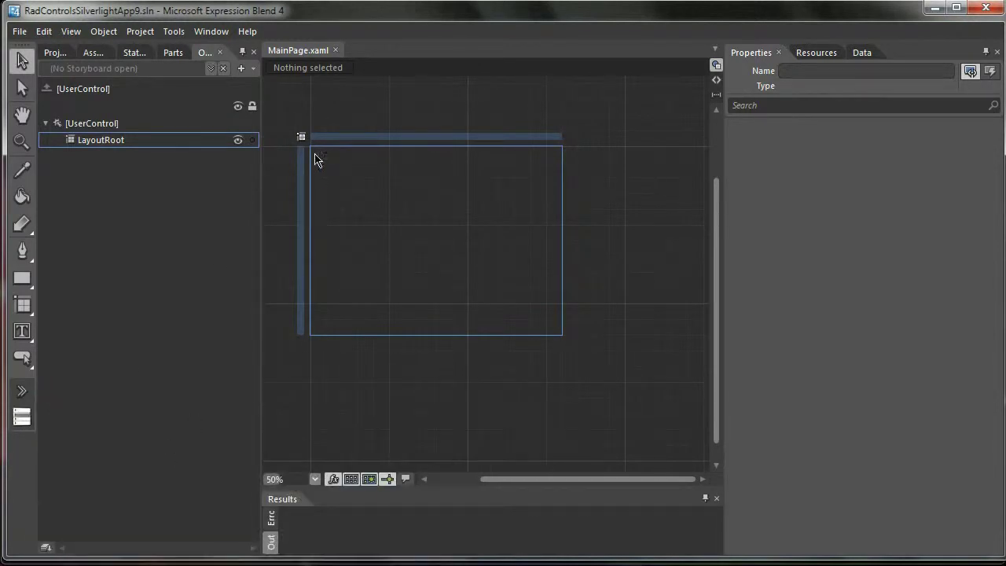
pyautogui.click(22, 417)
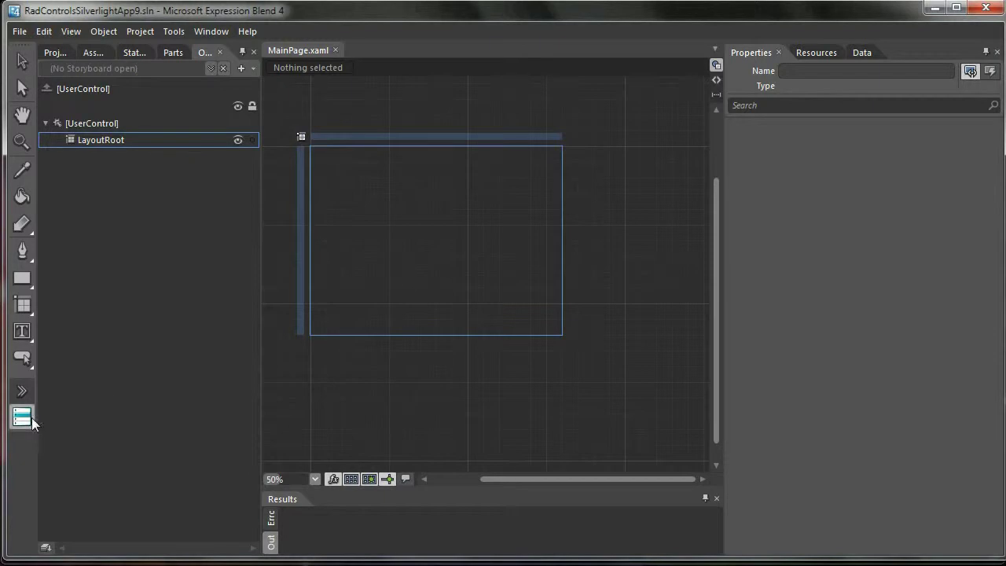
pyautogui.moveTo(315, 149); pyautogui.dragTo(458, 164)
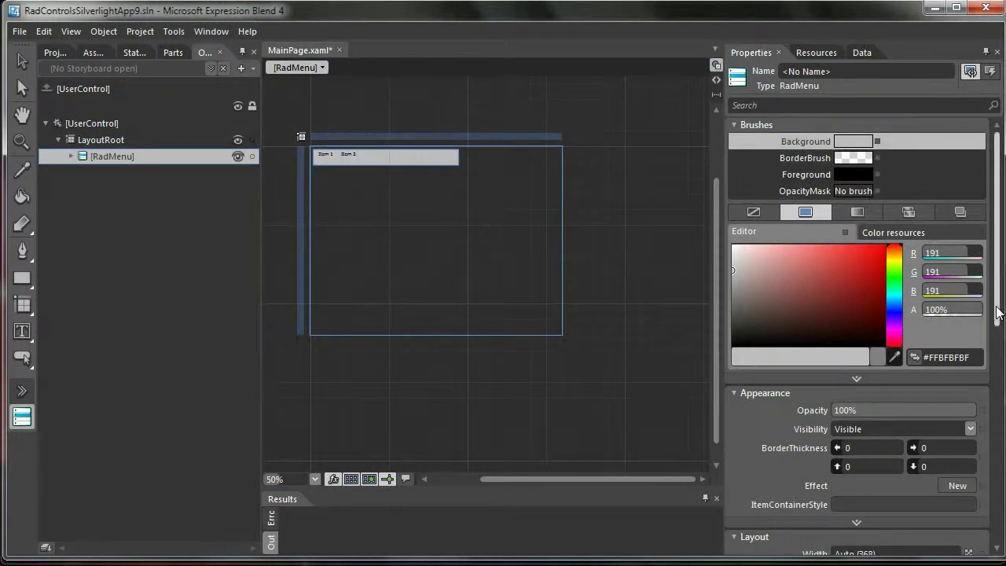
# Reset the RadMenu's margins to zero and set its height to Auto.
pyautogui.moveTo(999, 304)
pyautogui.mouseDown()
pyautogui.moveTo(1000, 476)
pyautogui.moveTo(1000, 432)
pyautogui.mouseUp()
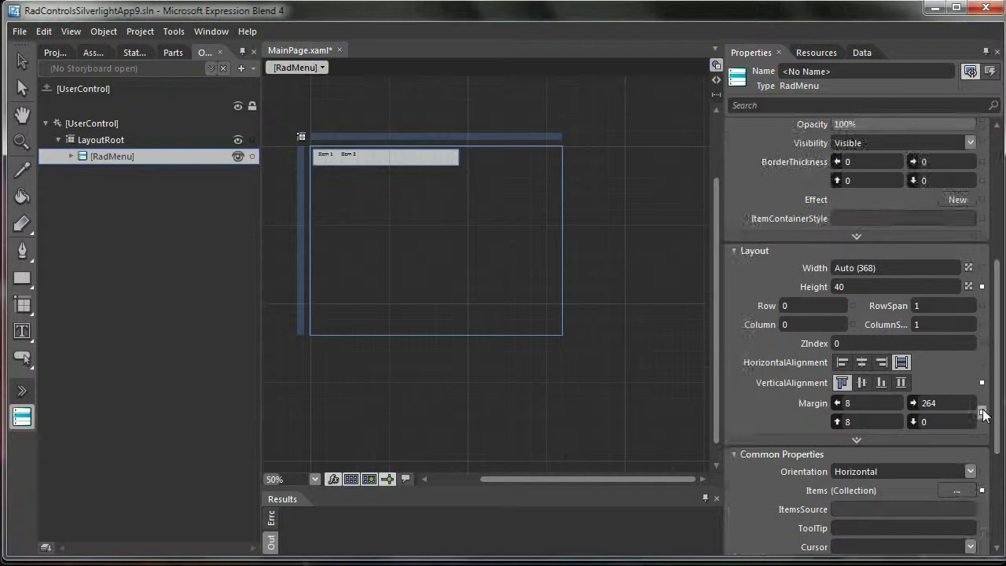
pyautogui.click(982, 410)
pyautogui.click(853, 506)
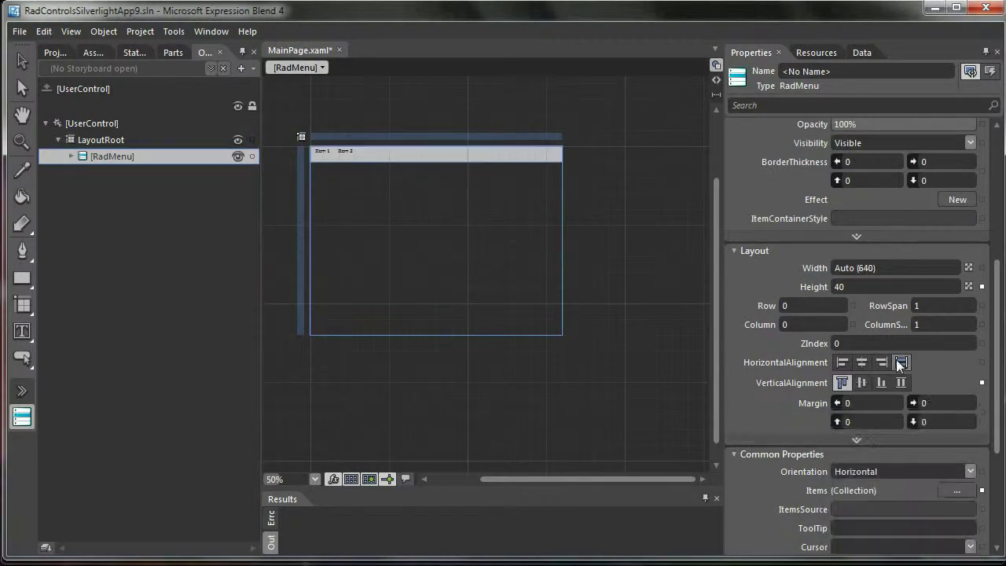
pyautogui.click(969, 286)
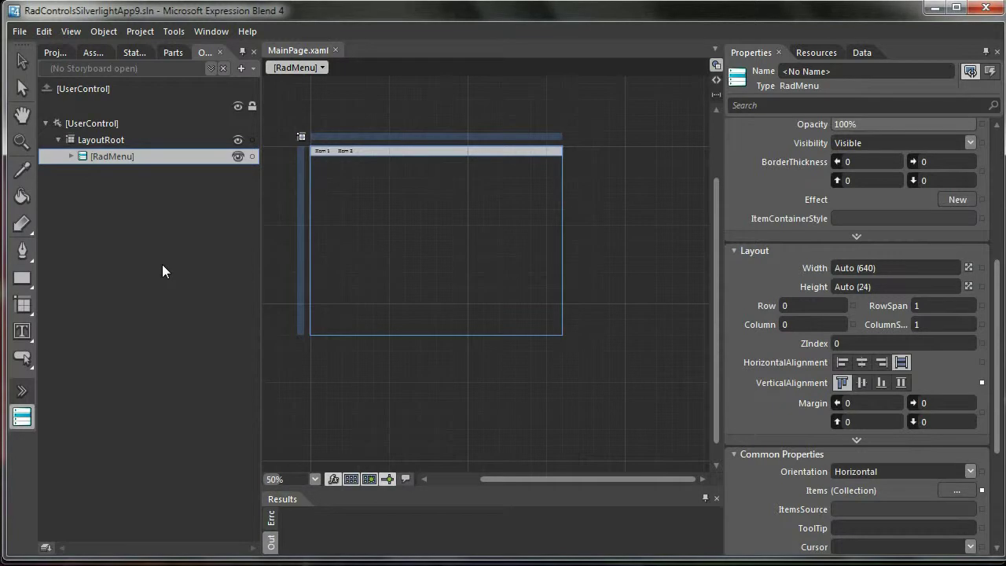
# Delete Item 2 from the RadMenu tree and save MainPage.xaml.
pyautogui.click(72, 156)
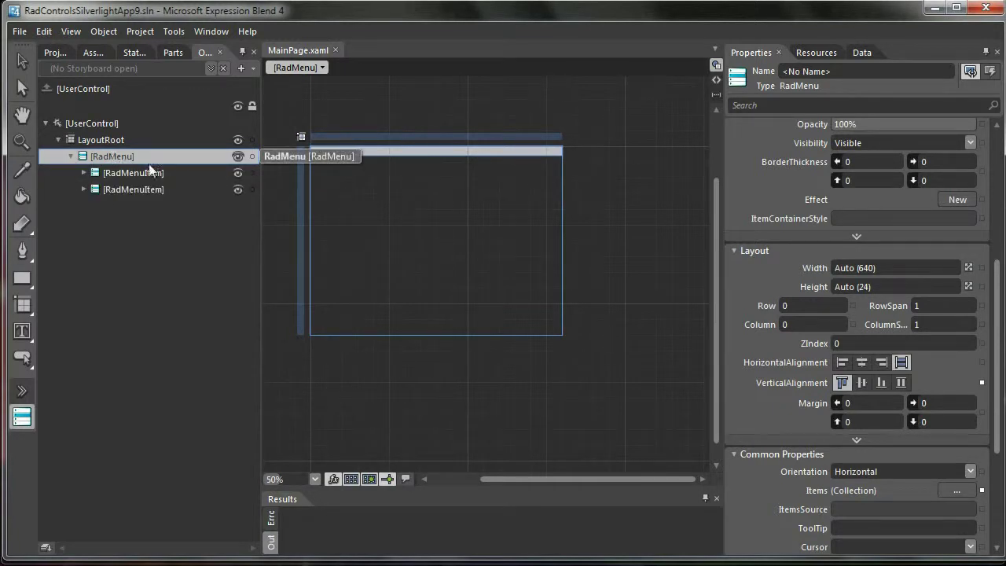
pyautogui.click(83, 173)
pyautogui.click(84, 255)
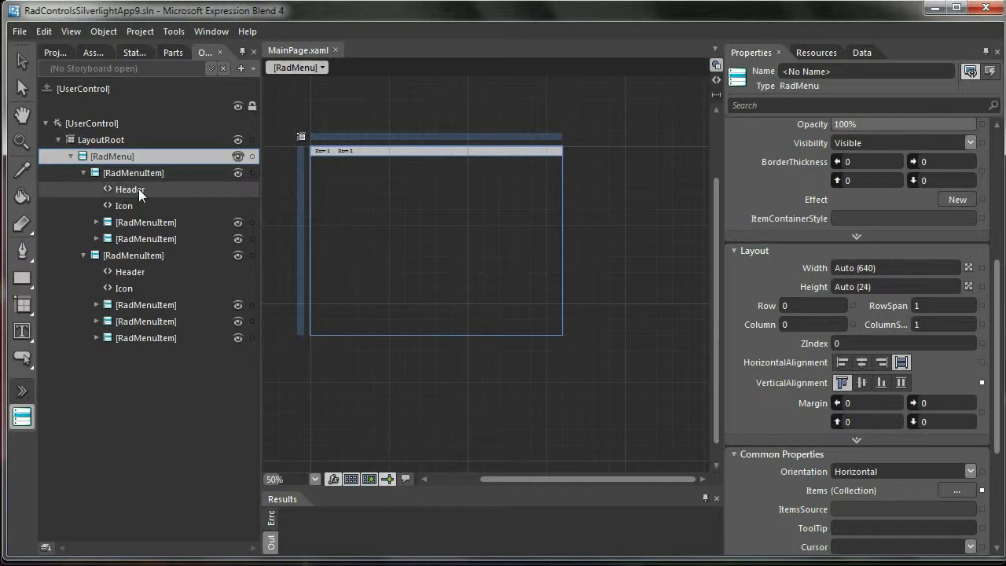
pyautogui.click(145, 257)
pyautogui.rightClick(114, 253)
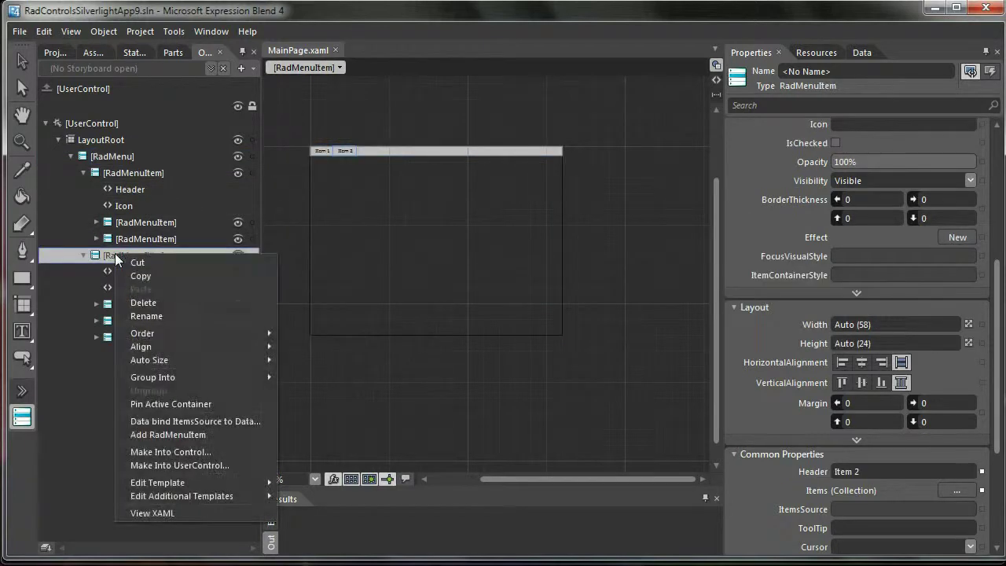
pyautogui.click(194, 302)
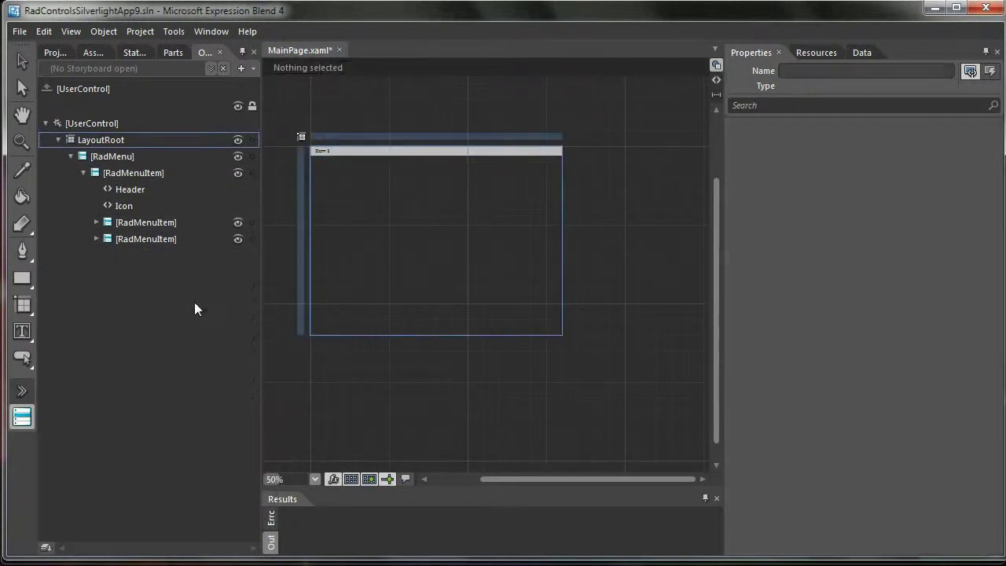
pyautogui.hotkey('ctrl', 's')
pyautogui.click(106, 157)
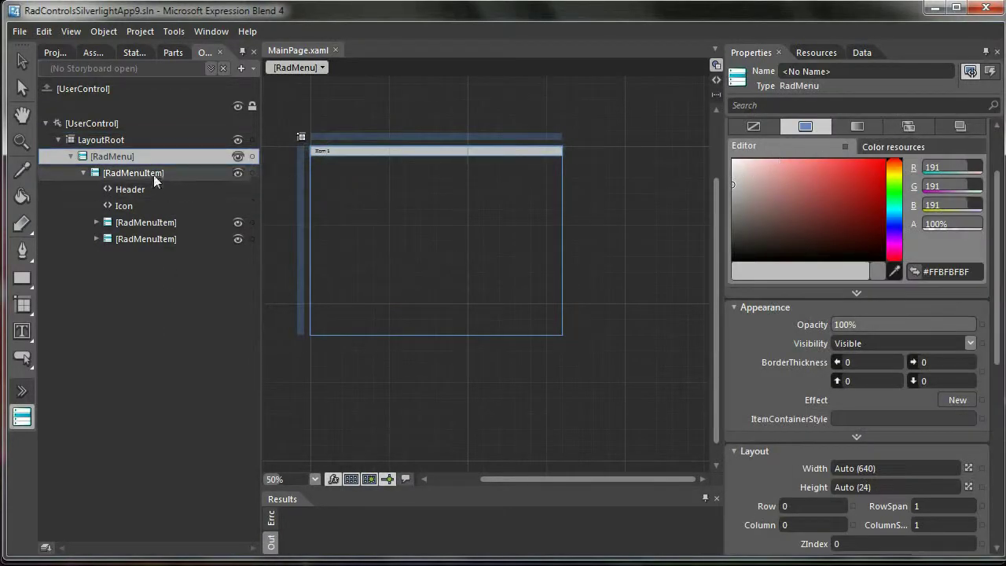
# Create an editable copy of the RadMenu template named RadMenuStyle1.
pyautogui.rightClick(172, 157)
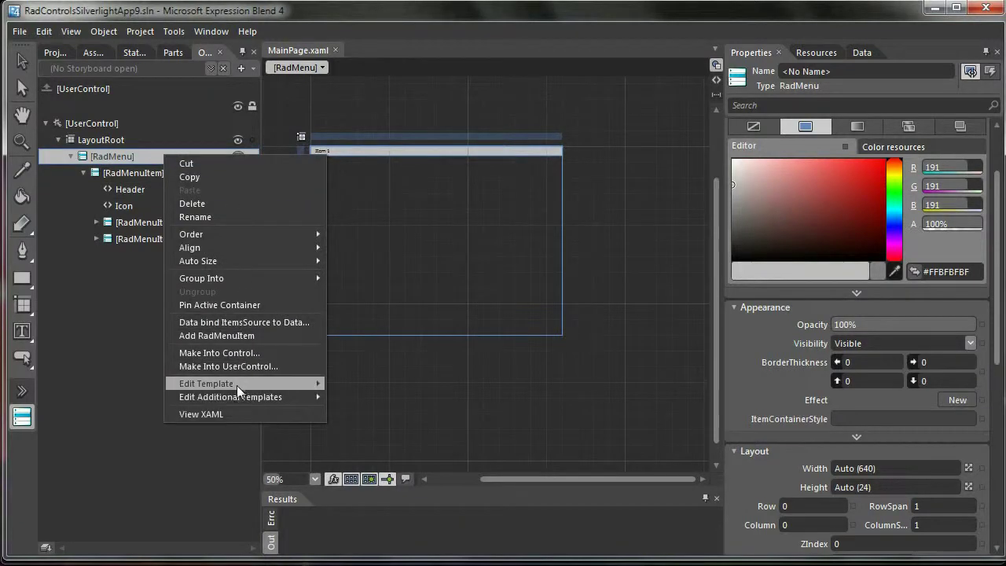
pyautogui.moveTo(237, 385)
pyautogui.click(356, 399)
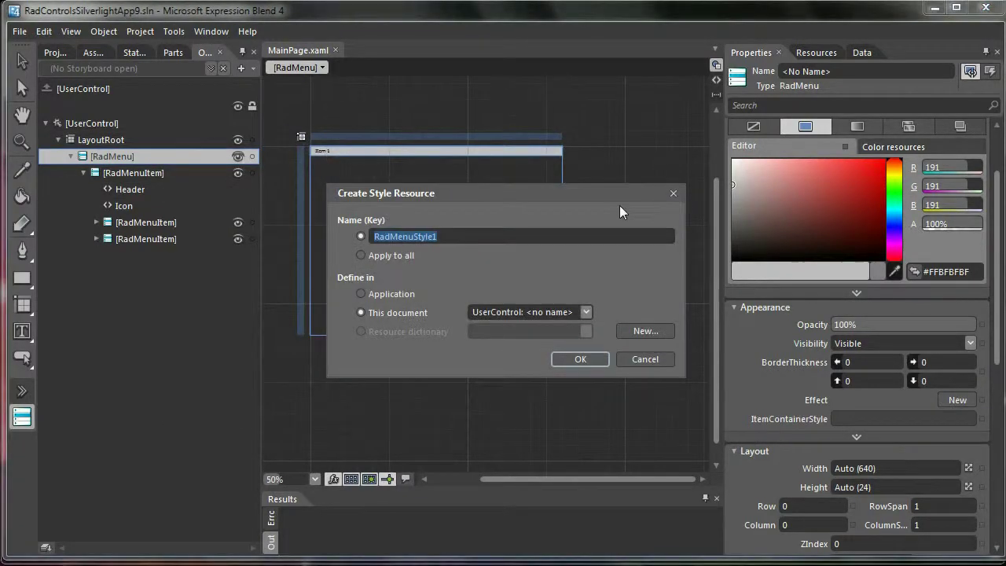
pyautogui.click(583, 359)
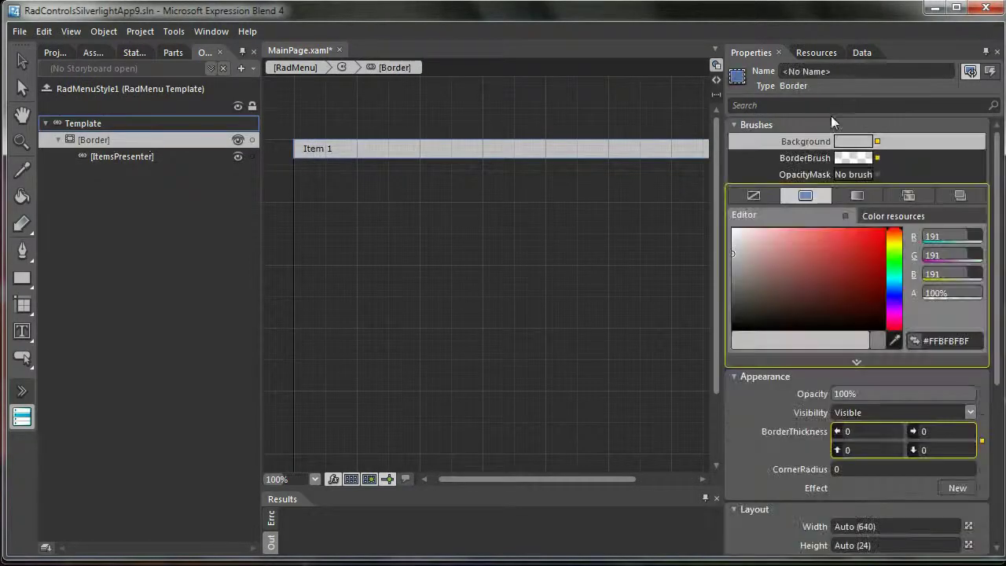
# Give the template Border a reversed #D0D0D0 gradient background with no border brush, then exit the template.
pyautogui.click(877, 141)
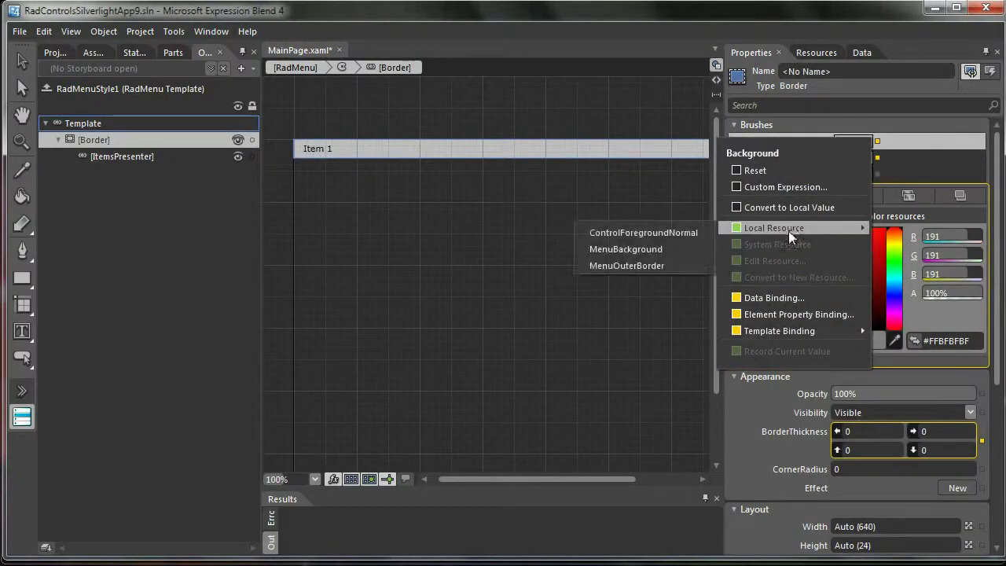
pyautogui.click(758, 168)
pyautogui.click(877, 157)
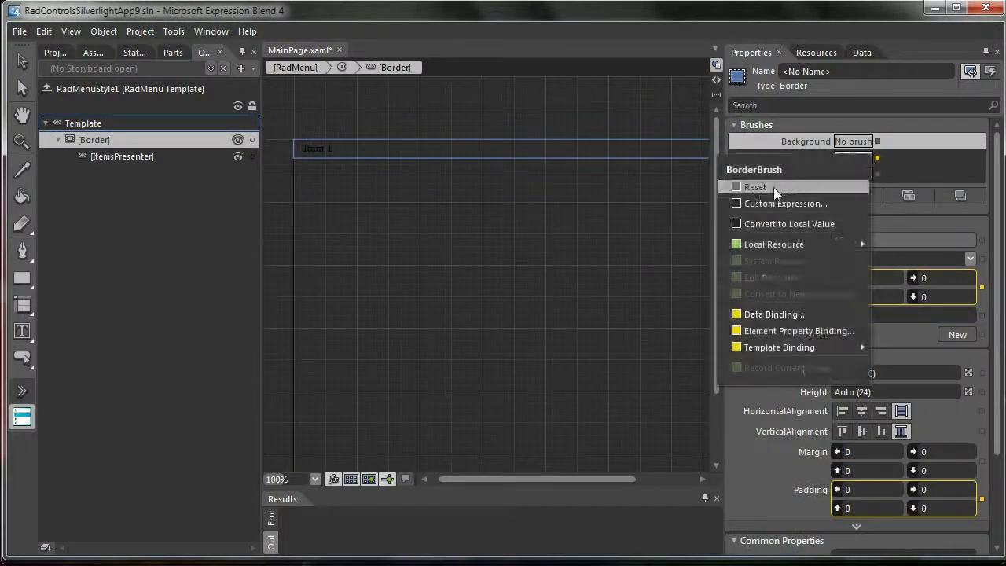
pyautogui.click(770, 187)
pyautogui.click(857, 195)
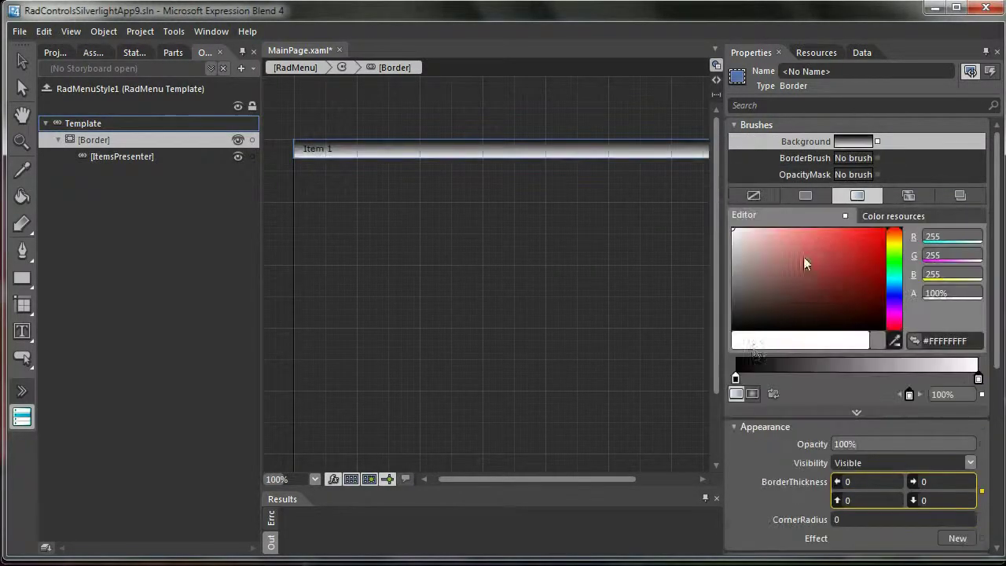
pyautogui.click(737, 379)
pyautogui.click(729, 247)
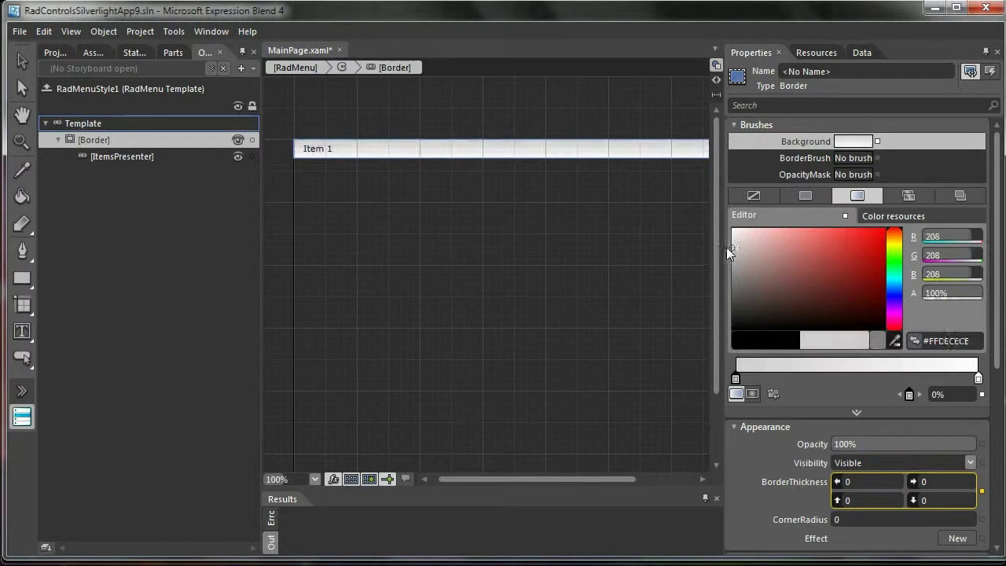
pyautogui.click(773, 393)
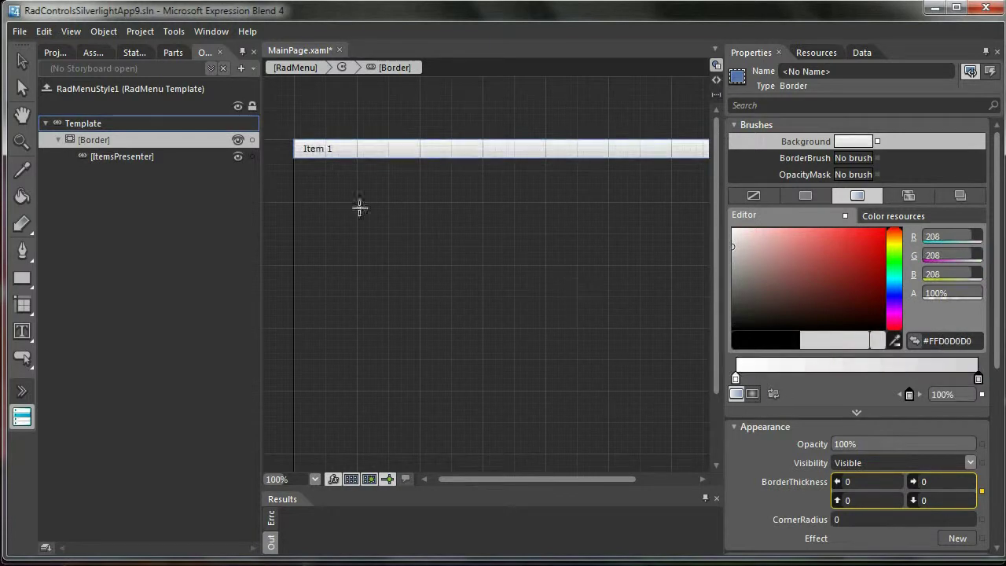
pyautogui.click(395, 165)
pyautogui.hotkey('ctrl', '=')
pyautogui.hotkey('ctrl', '=')
pyautogui.hotkey('ctrl', '-')
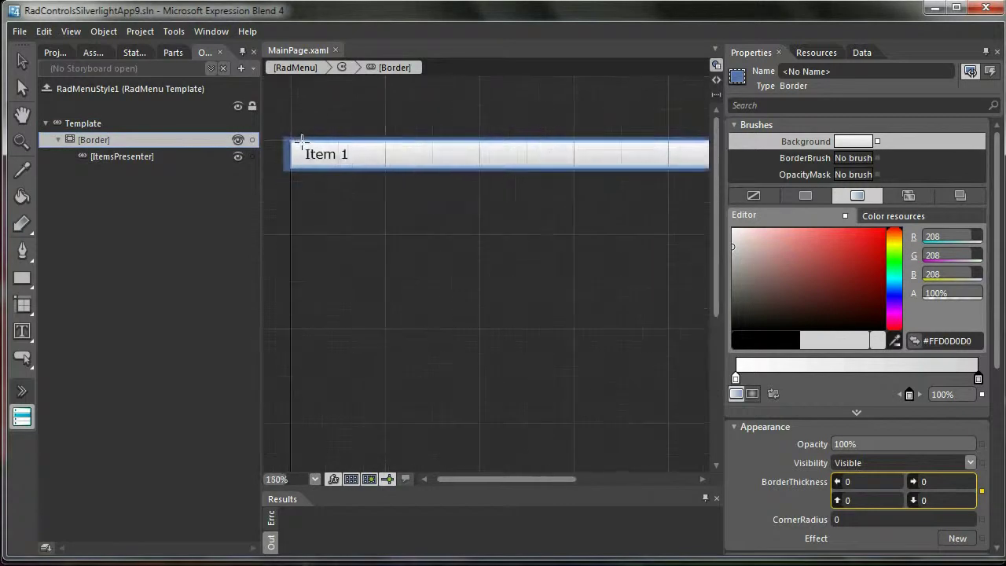
pyautogui.click(46, 88)
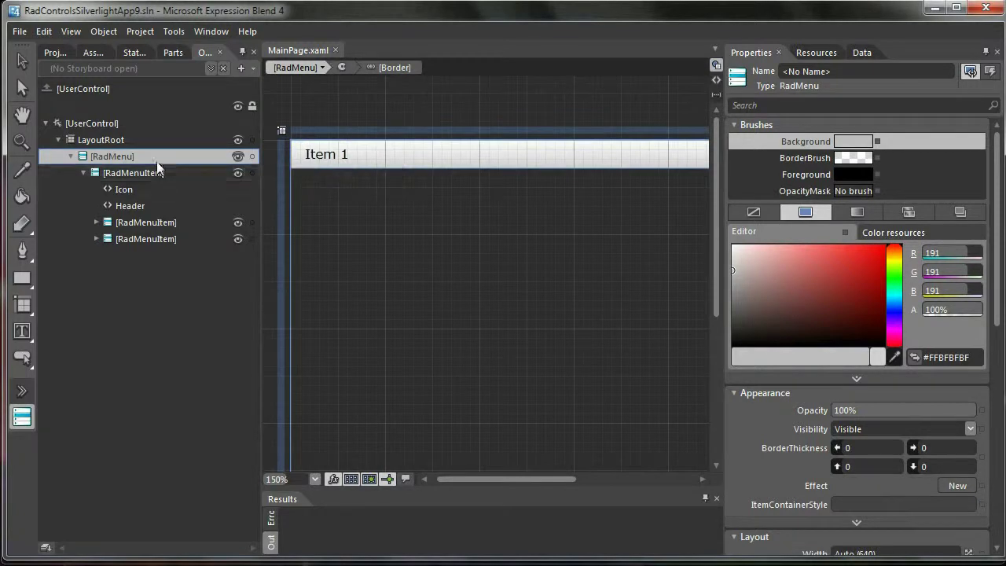
# Copy the RadMenu's generated item container style for editing as RadMenuItemStyle1.
pyautogui.click(156, 173)
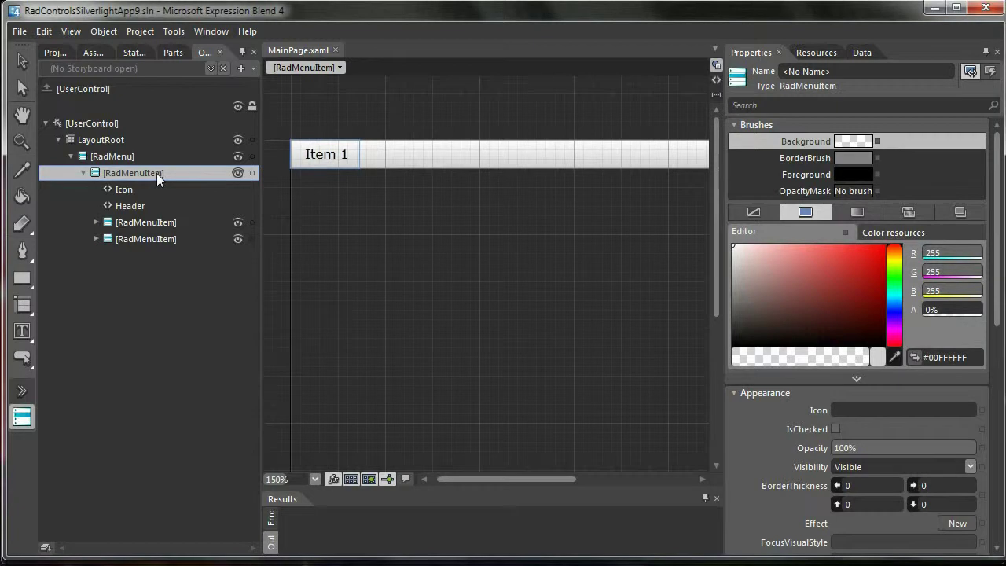
pyautogui.rightClick(156, 173)
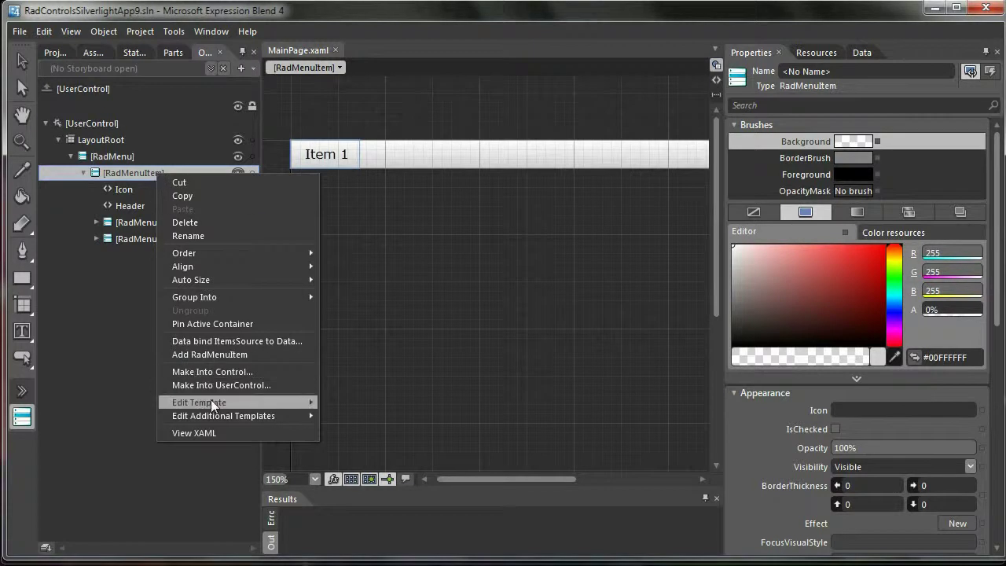
pyautogui.moveTo(210, 400)
pyautogui.click(354, 417)
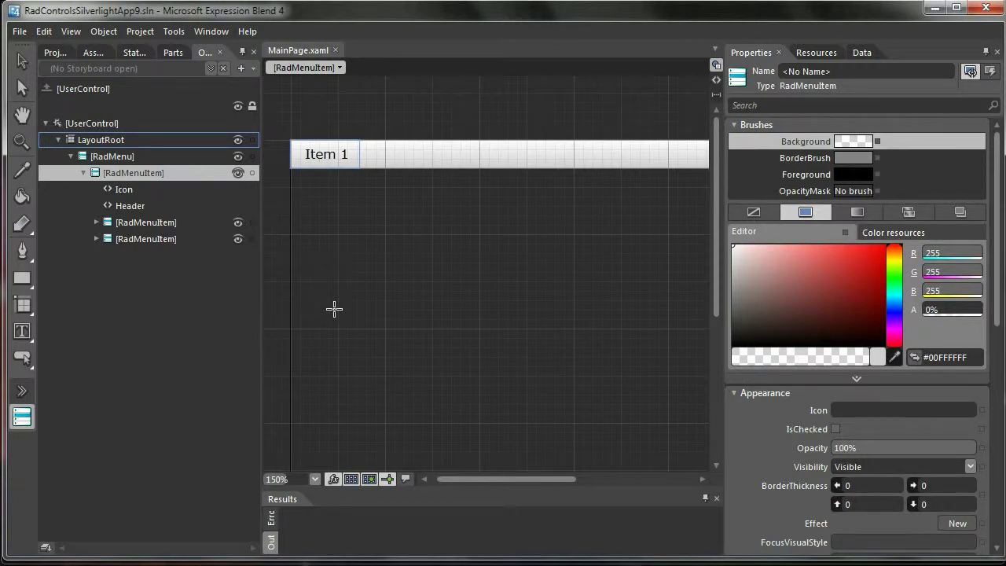
pyautogui.click(134, 160)
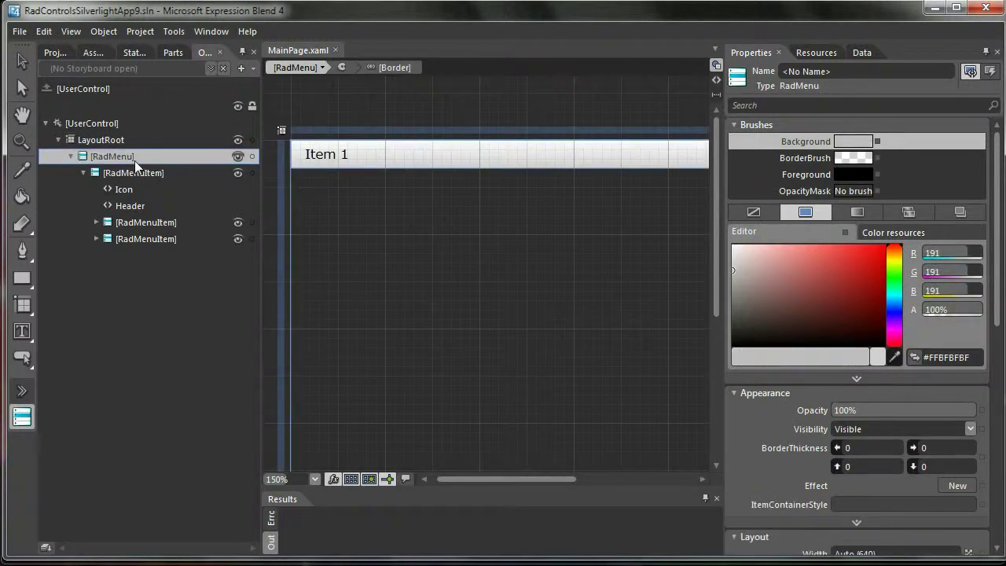
pyautogui.rightClick(134, 160)
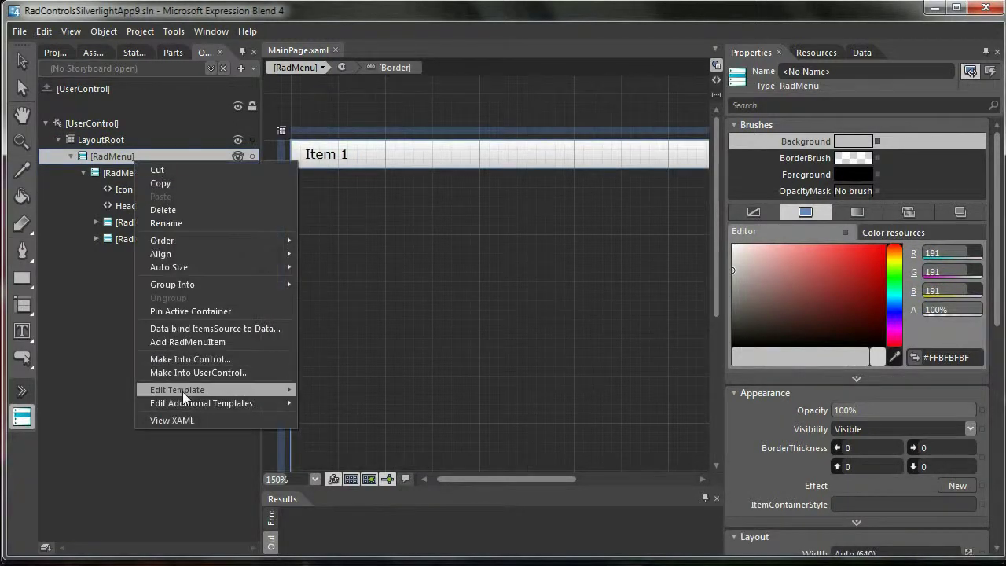
pyautogui.moveTo(187, 402)
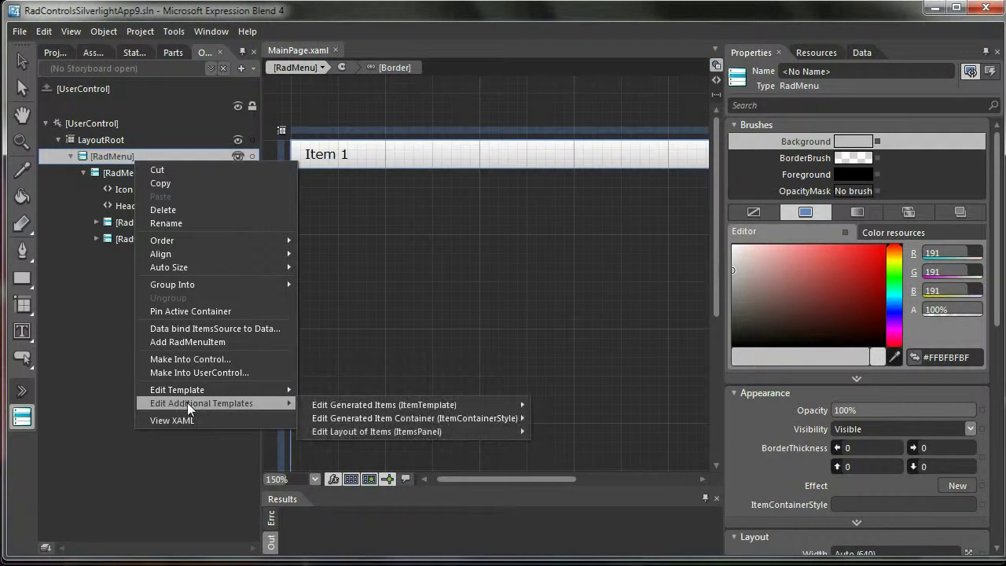
pyautogui.moveTo(463, 419)
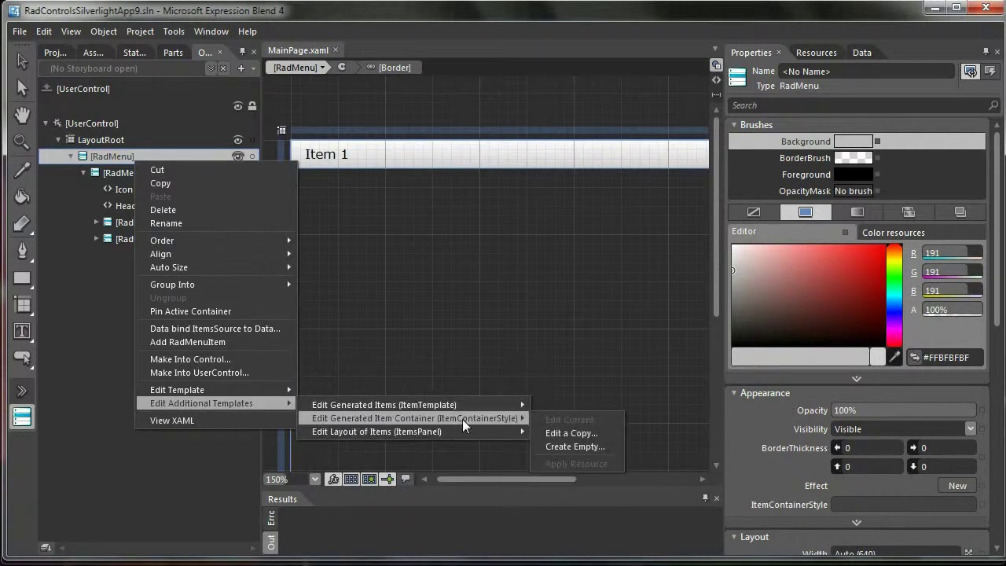
pyautogui.click(572, 434)
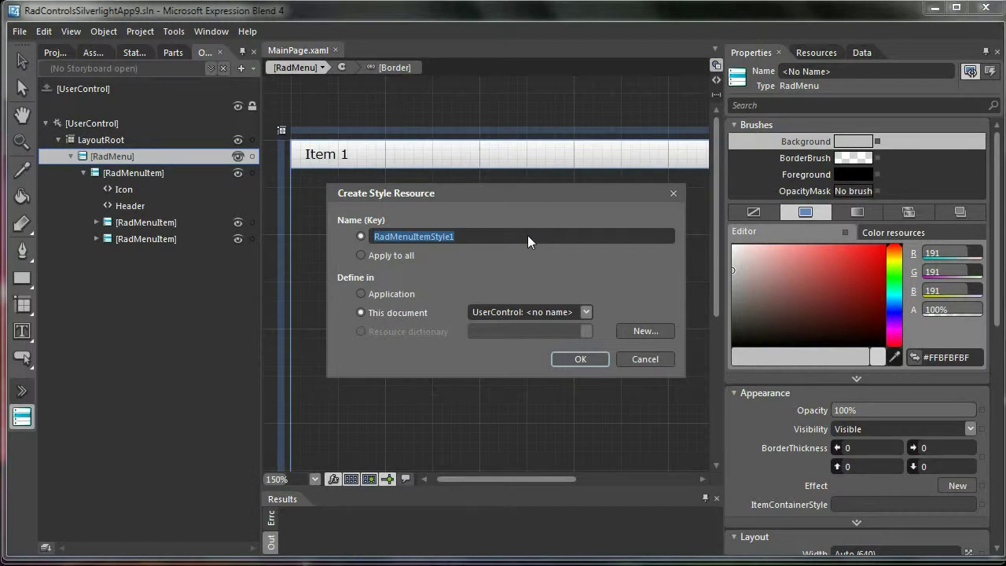
# Create RadMenuItemStyle1, expand PART_Popup down to the ItemsPresenter, then return to the first RadMenuItem.
pyautogui.click(571, 359)
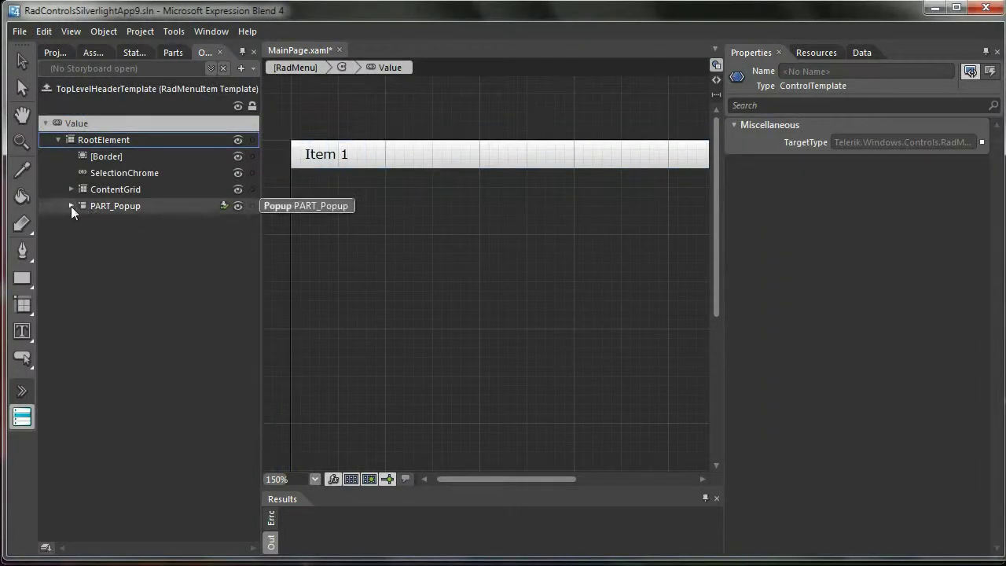
pyautogui.click(71, 206)
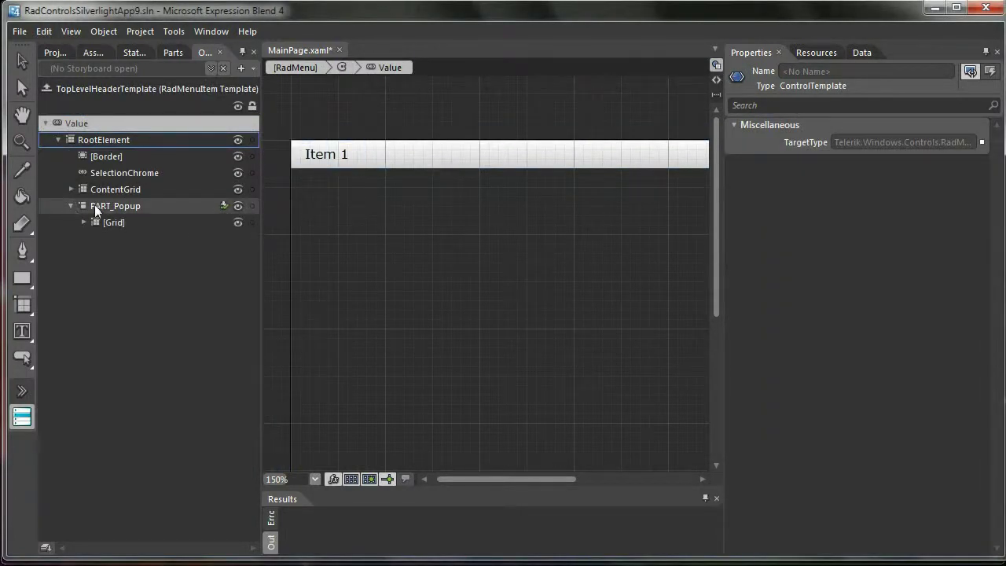
pyautogui.click(114, 204)
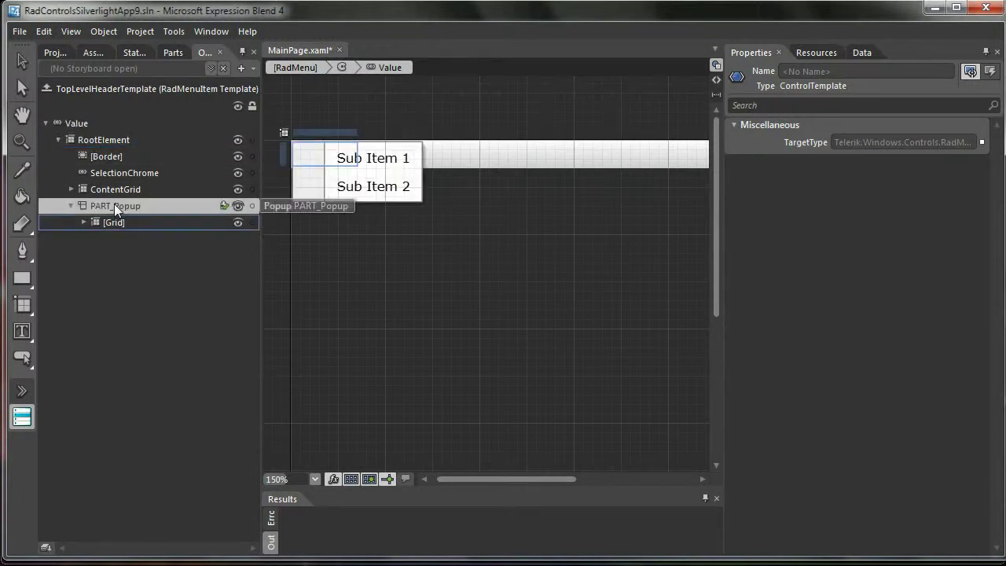
pyautogui.click(83, 223)
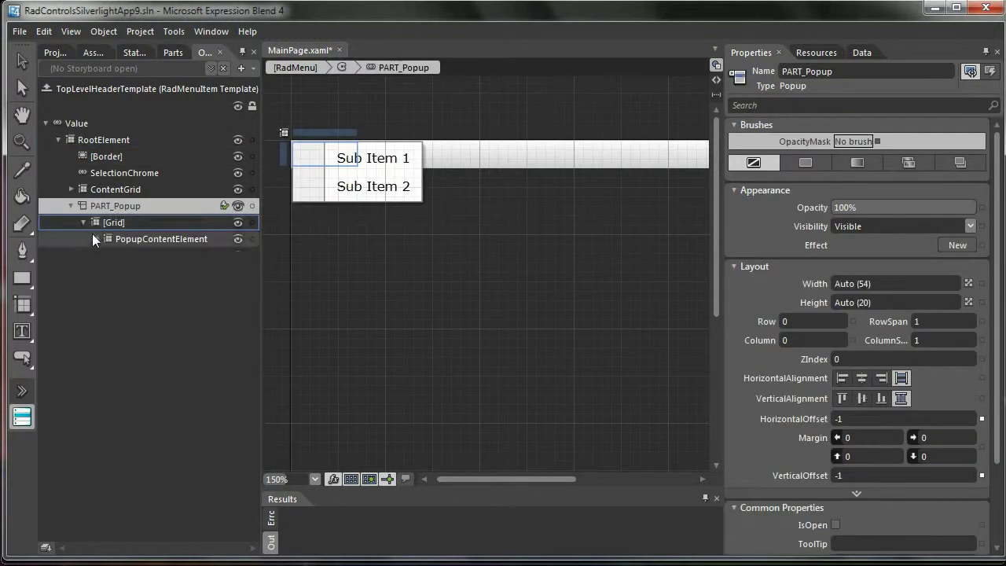
pyautogui.click(96, 238)
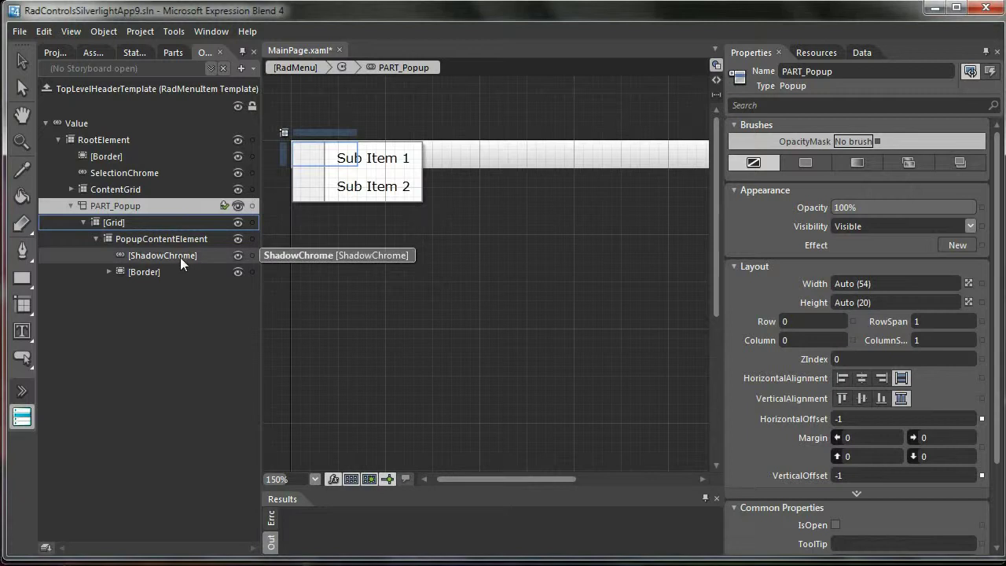
pyautogui.click(107, 272)
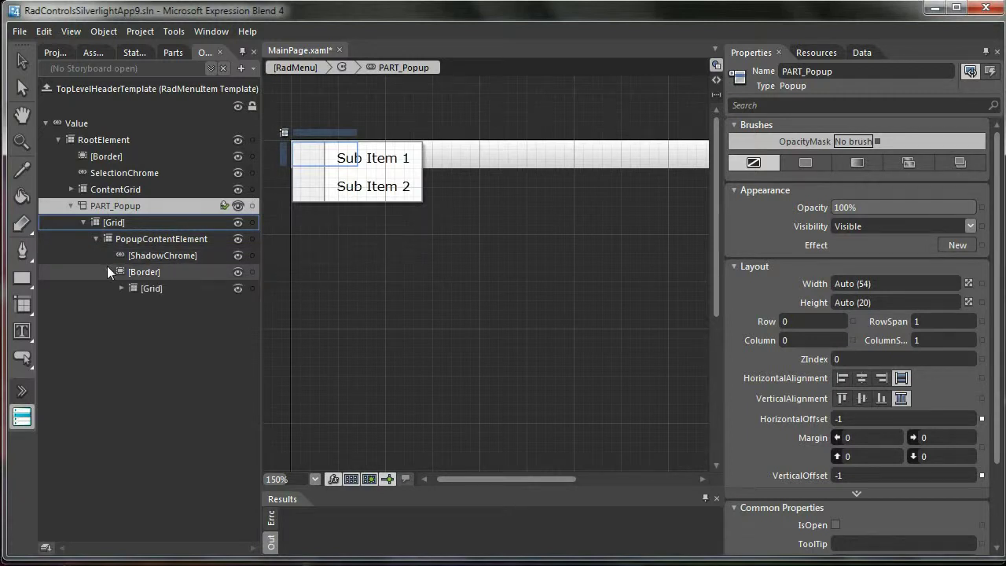
pyautogui.click(122, 288)
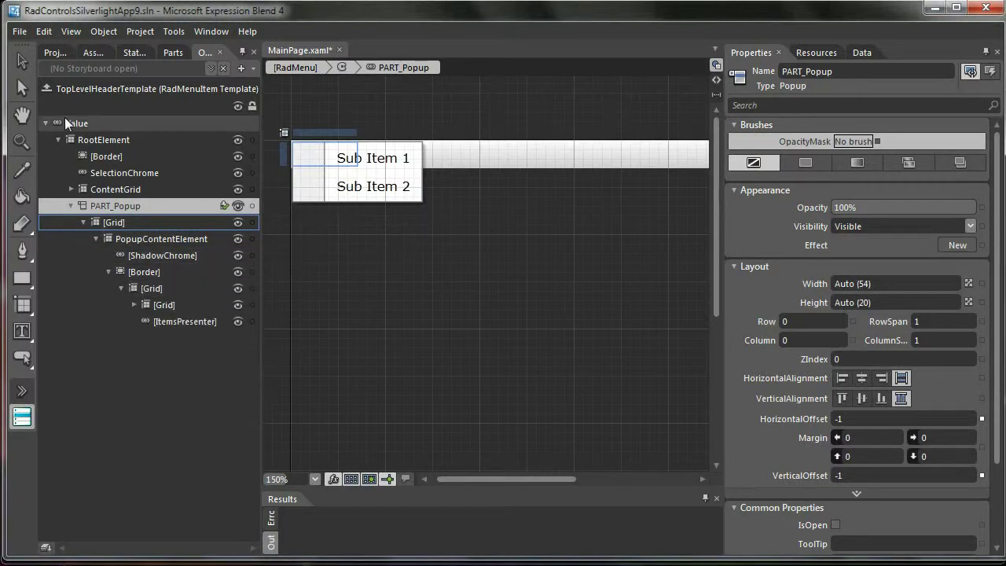
pyautogui.click(47, 84)
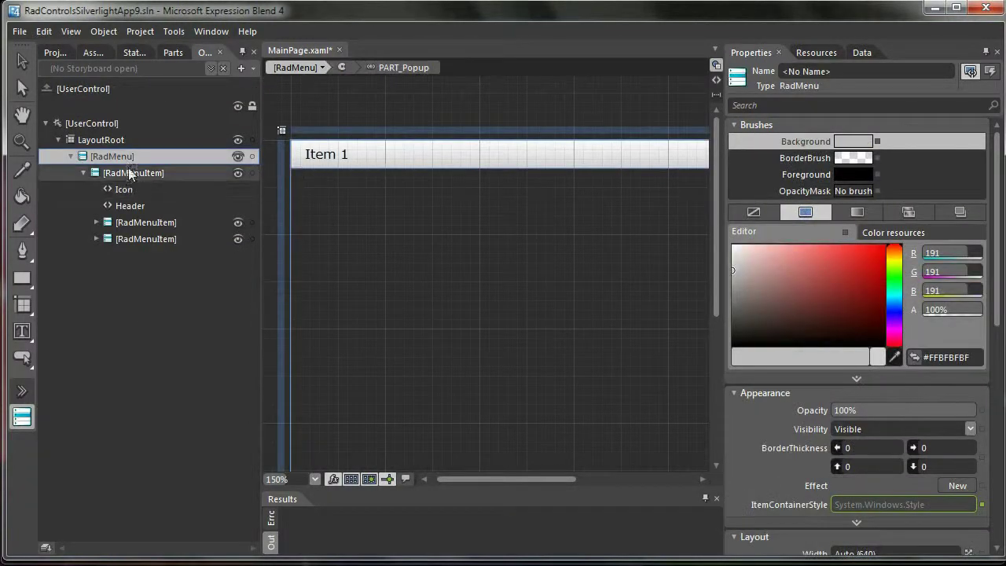
pyautogui.click(130, 173)
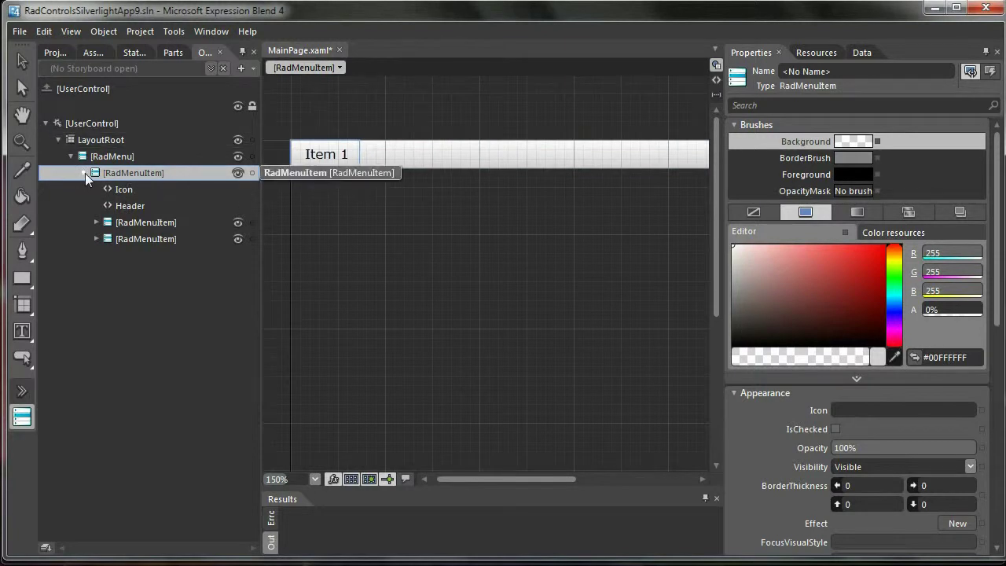
pyautogui.rightClick(119, 174)
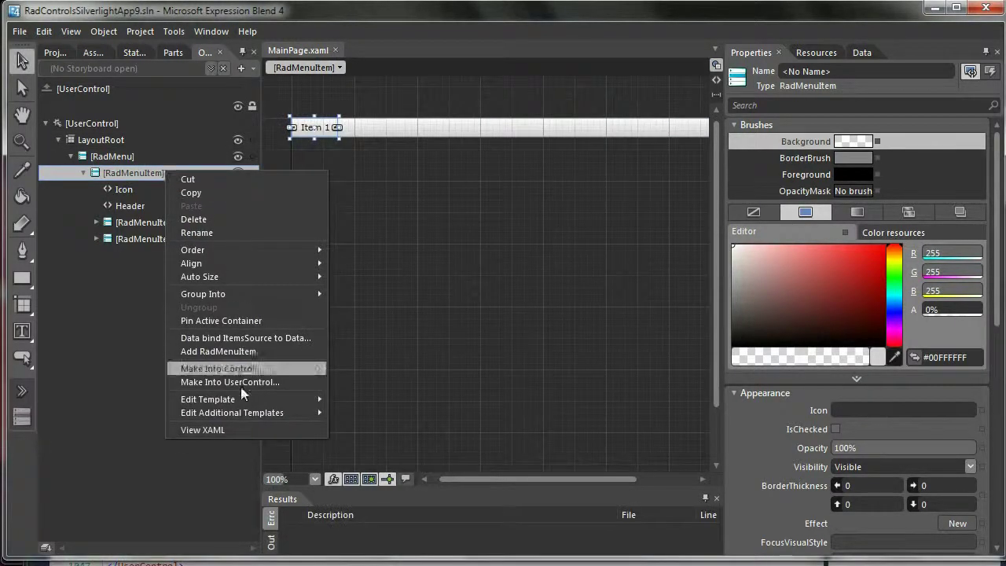
pyautogui.moveTo(251, 399)
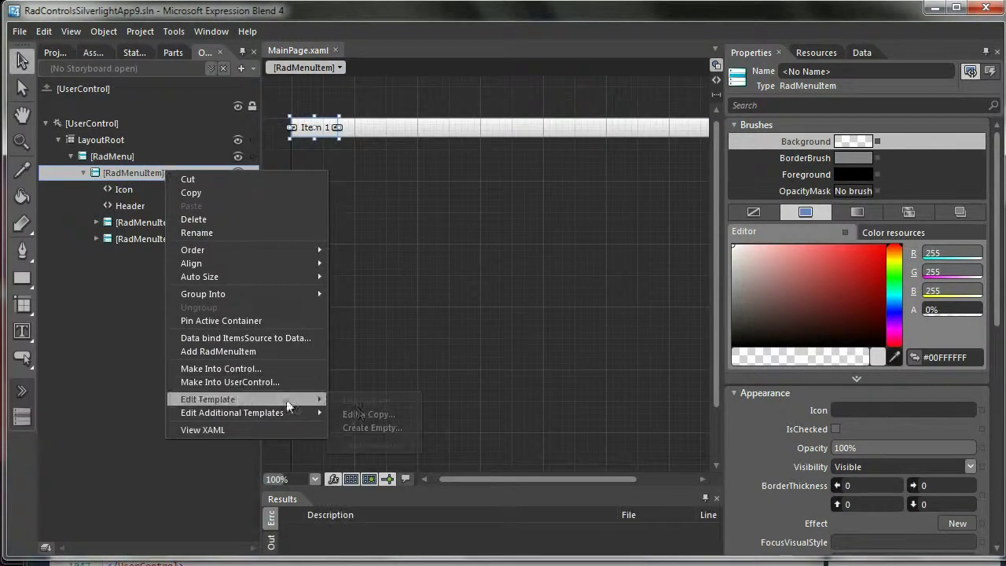
pyautogui.click(177, 368)
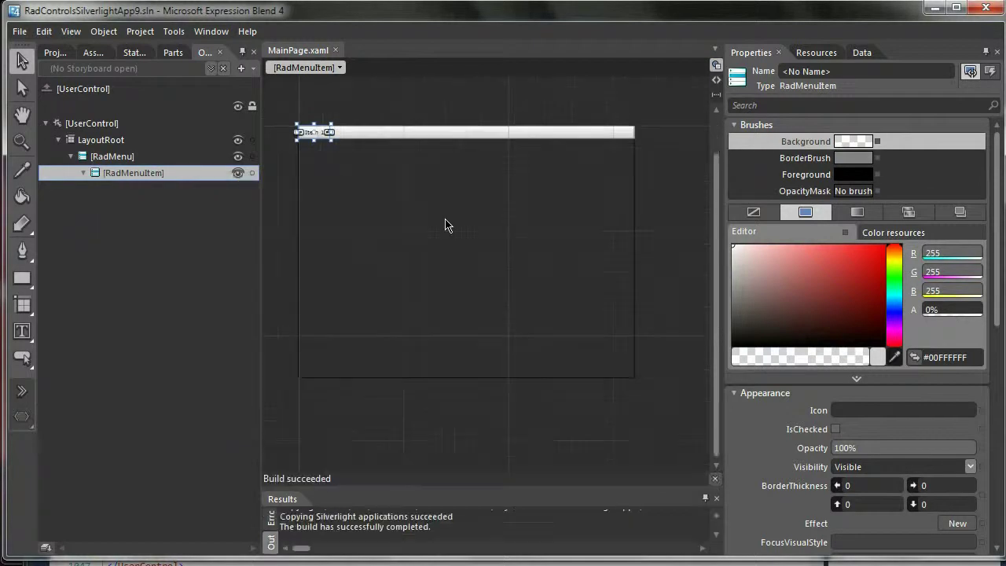
pyautogui.rightClick(140, 174)
pyautogui.click(84, 172)
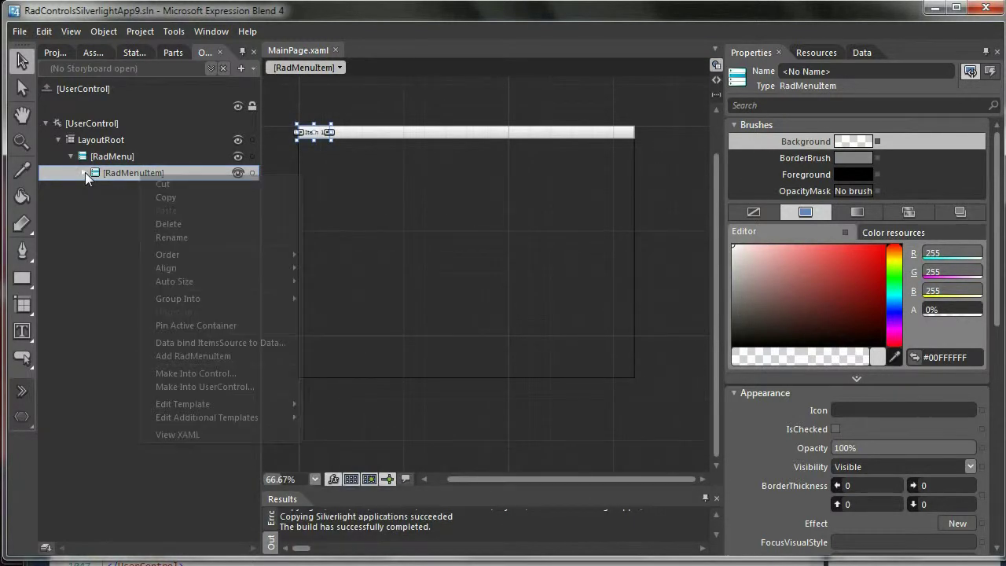
pyautogui.rightClick(168, 174)
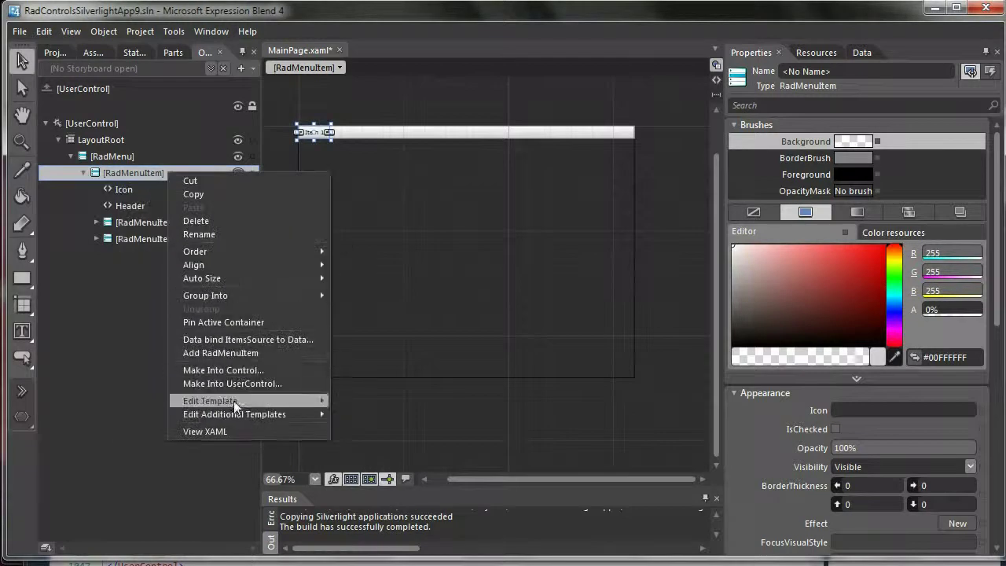
pyautogui.moveTo(233, 401)
pyautogui.click(365, 401)
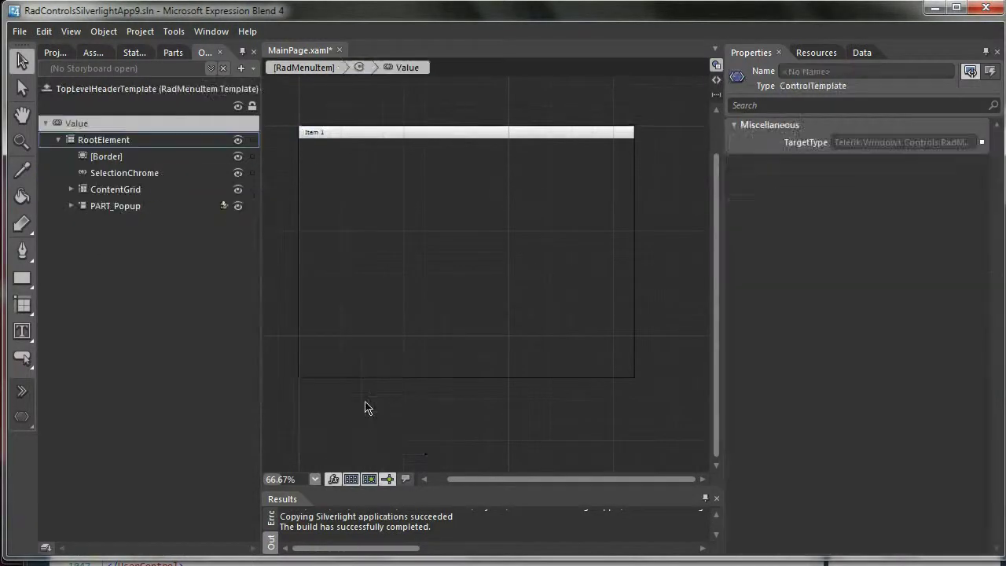
pyautogui.click(115, 208)
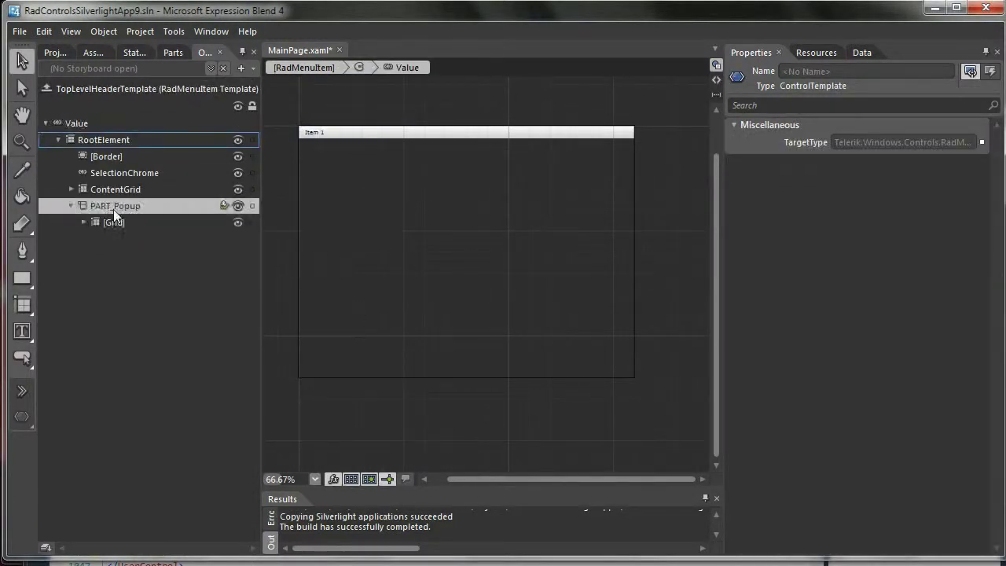
pyautogui.click(84, 222)
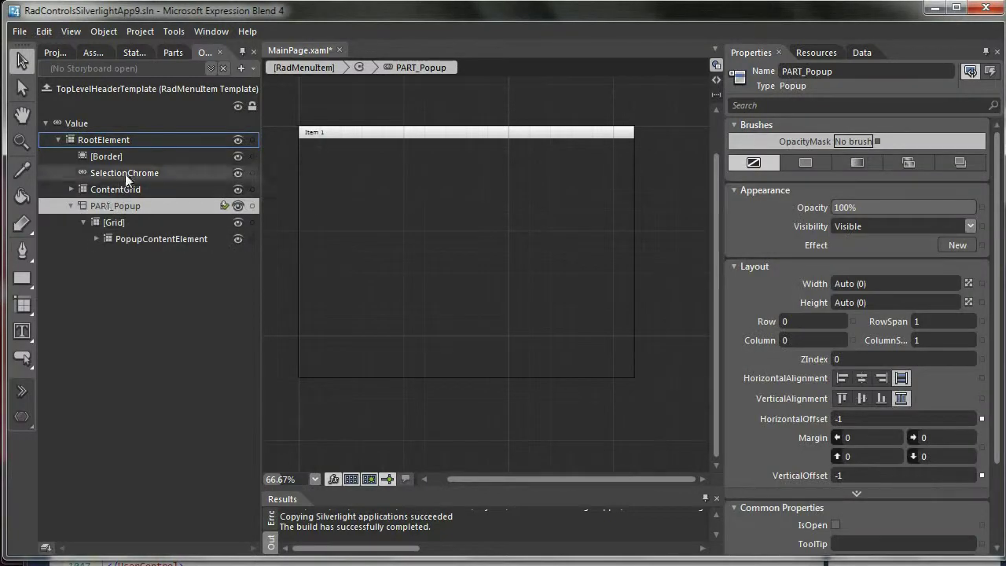
pyautogui.click(125, 172)
pyautogui.rightClick(126, 172)
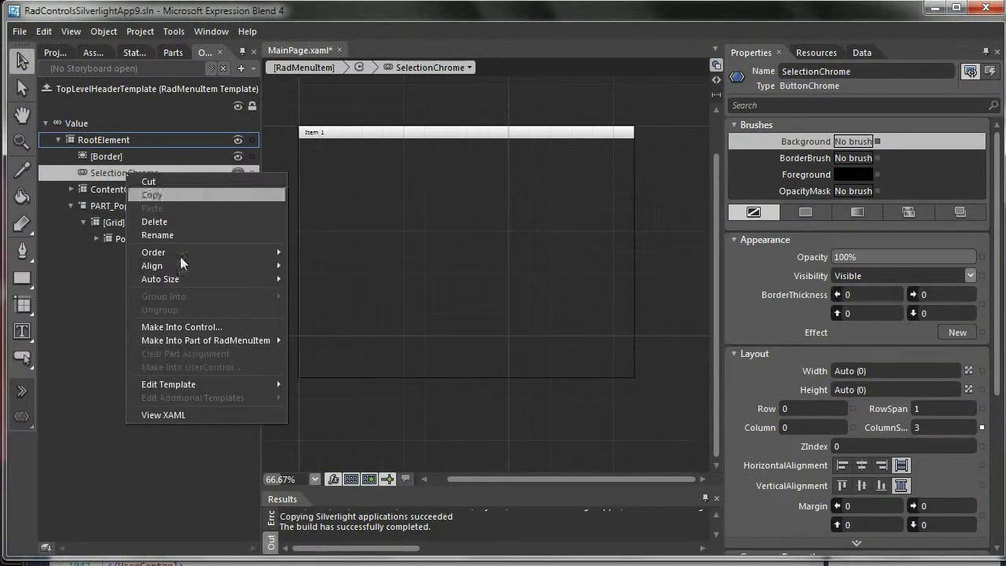
pyautogui.moveTo(190, 384)
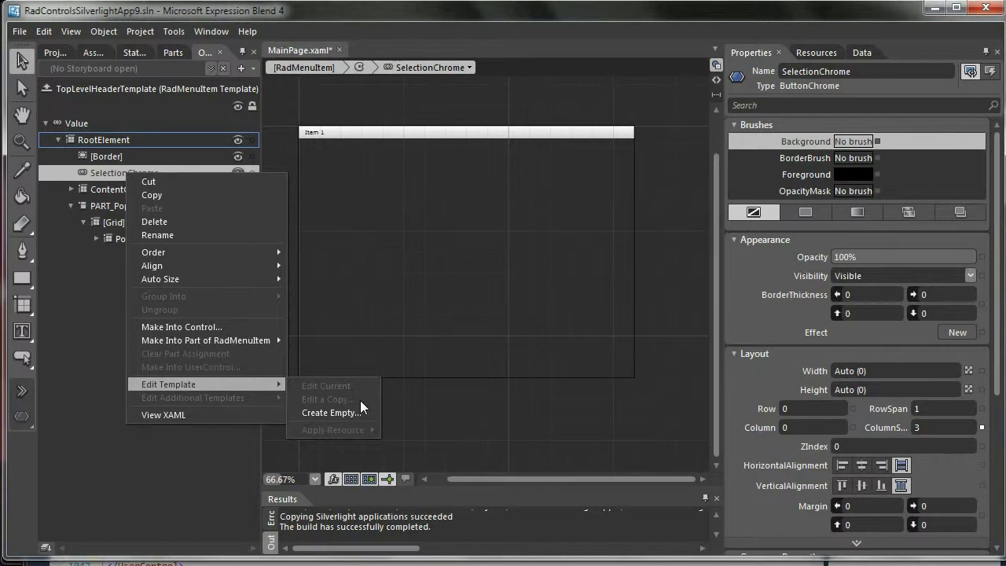
pyautogui.click(45, 89)
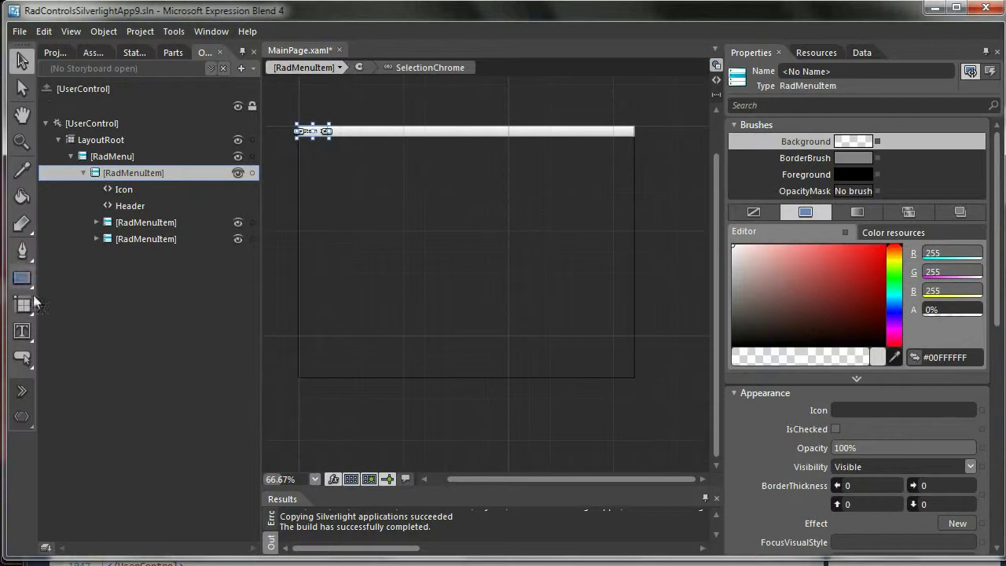
# Draw a ButtonChrome from Assets near the page's top-left.
pyautogui.click(23, 391)
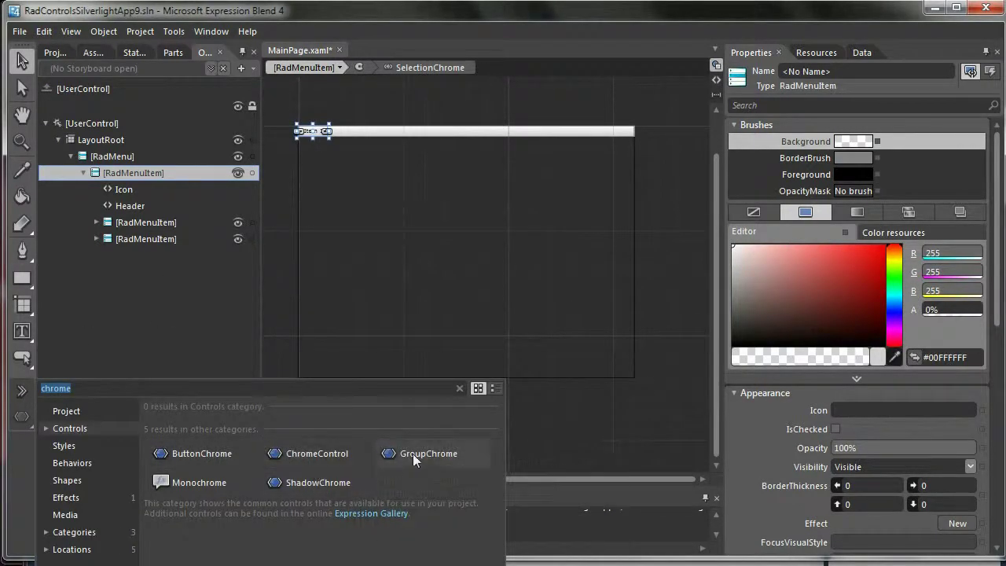
pyautogui.click(203, 455)
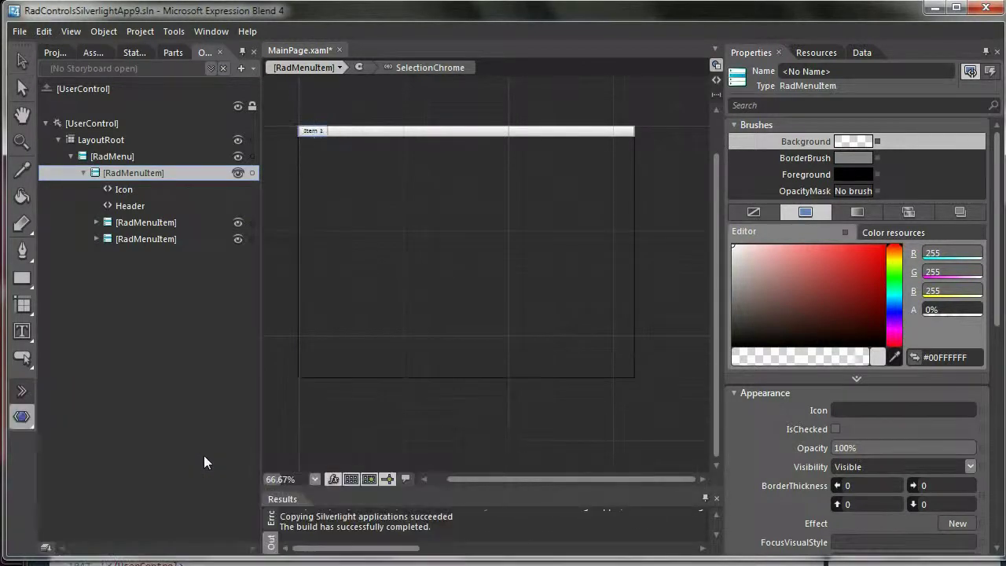
pyautogui.moveTo(315, 163); pyautogui.dragTo(395, 188)
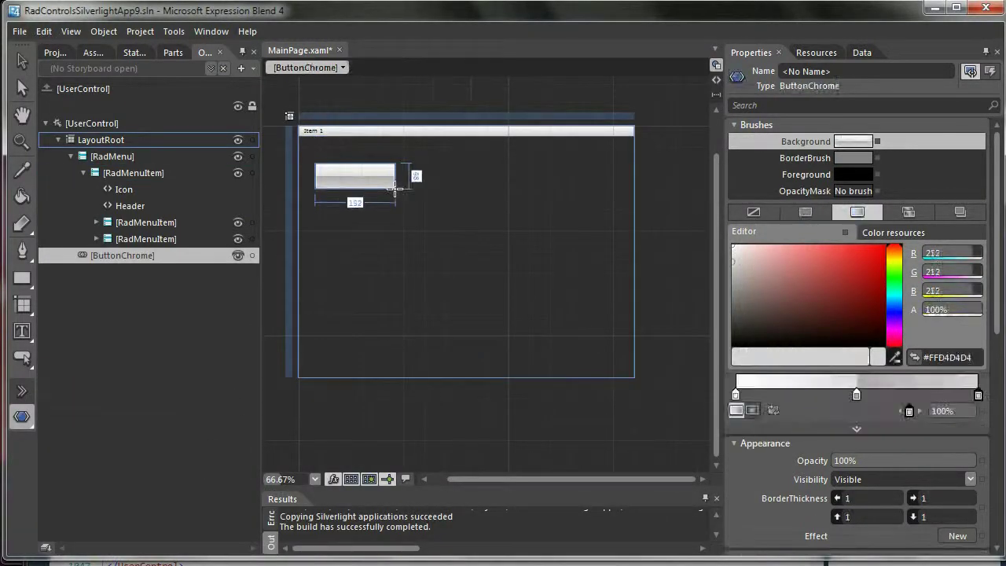
# Create the ButtonChromeStyle1 template copy for the ButtonChrome and return to the page scope.
pyautogui.rightClick(341, 178)
pyautogui.moveTo(388, 361)
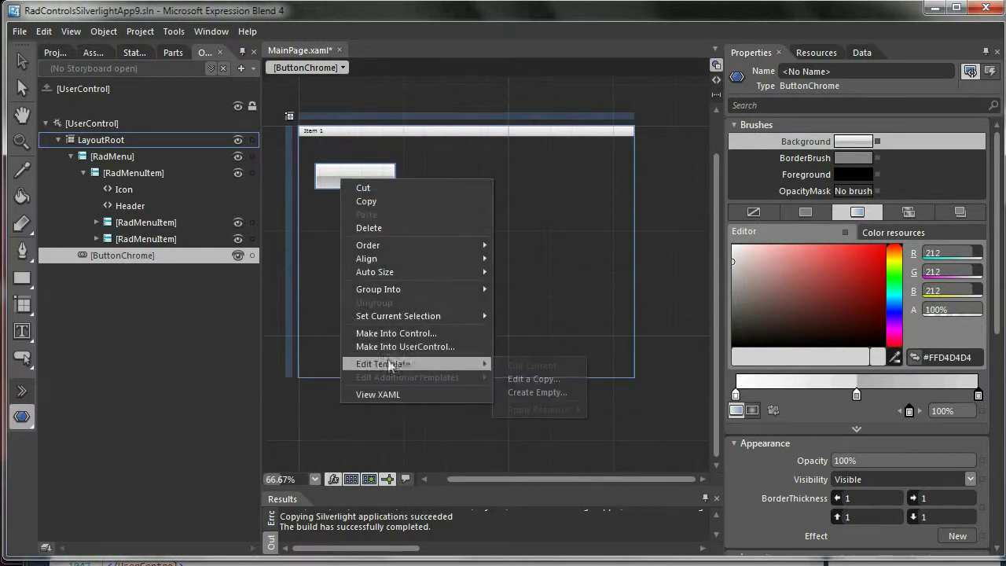
pyautogui.click(517, 379)
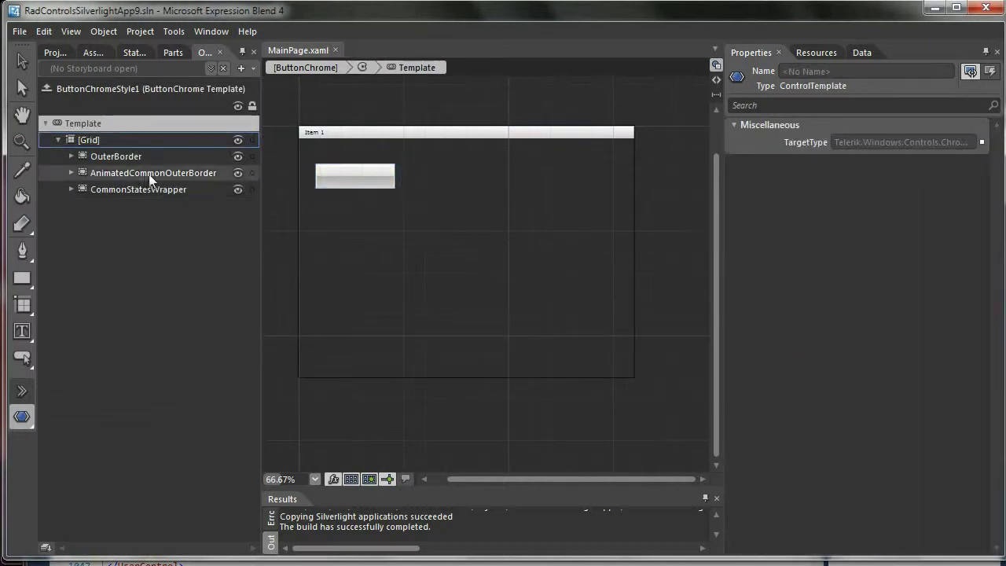
pyautogui.click(46, 89)
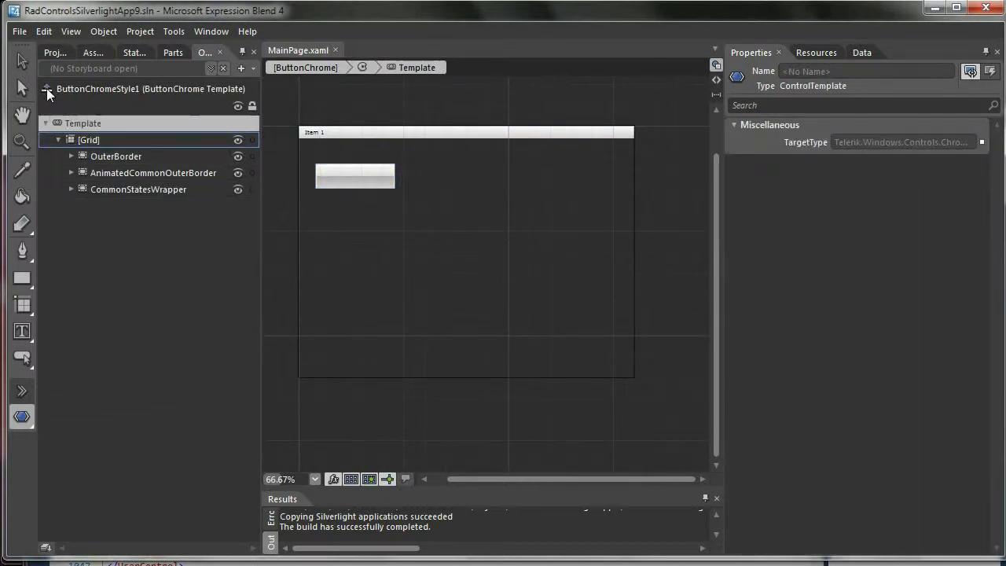
# Start editing the first RadMenuItem's current template.
pyautogui.click(124, 175)
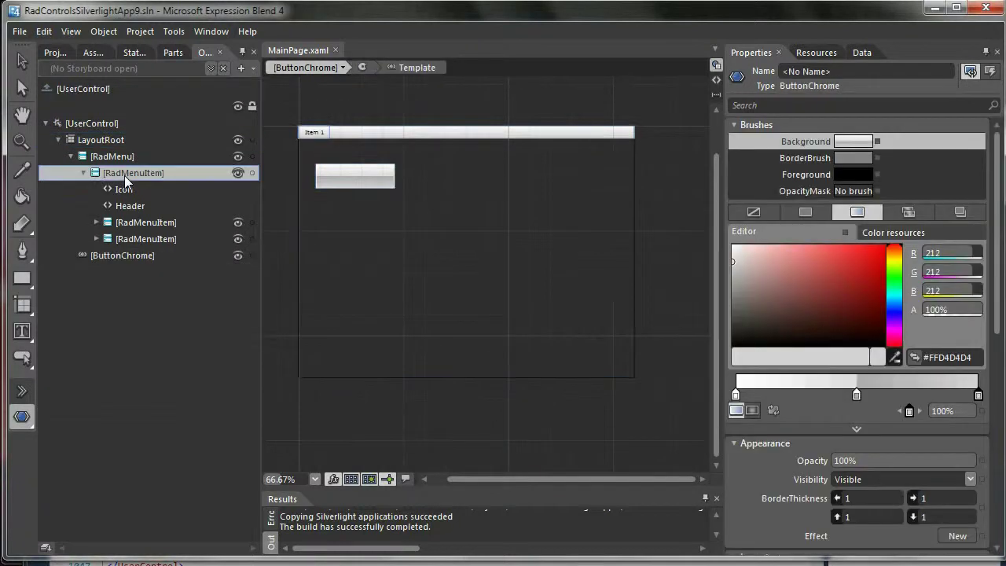
pyautogui.rightClick(124, 176)
pyautogui.moveTo(196, 405)
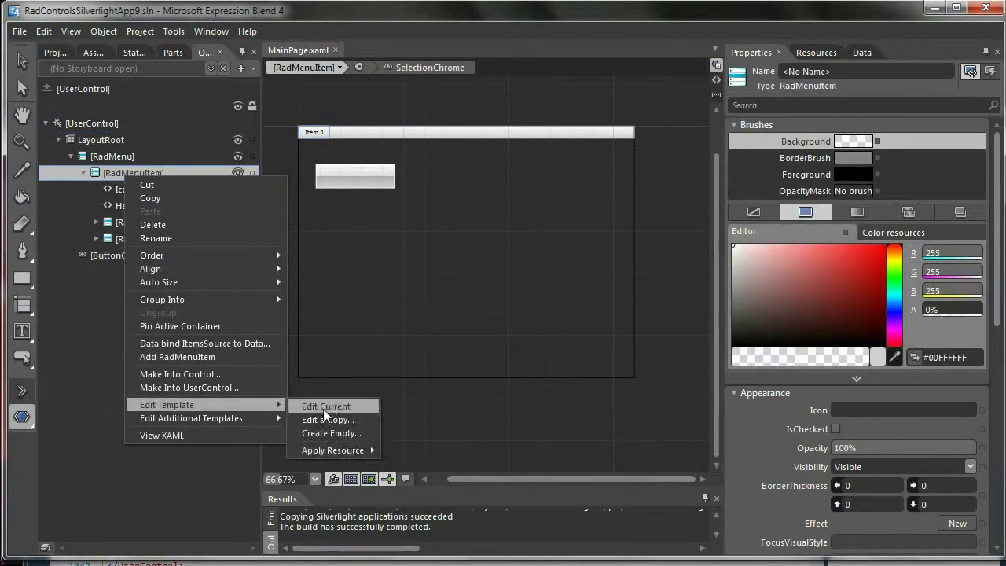
pyautogui.click(336, 406)
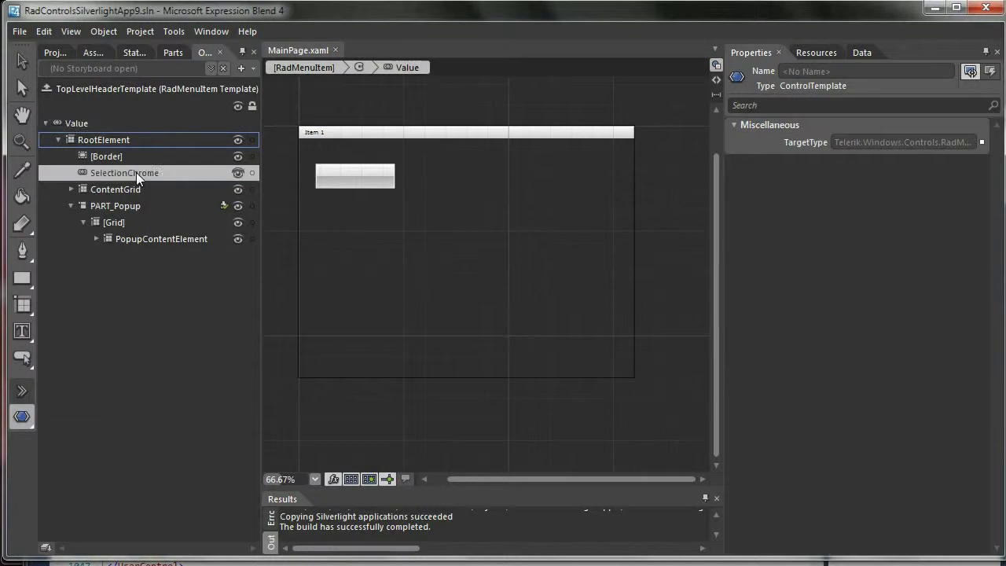
# Apply ButtonChromeStyle1 to the template's SelectionChrome and leave template editing.
pyautogui.click(136, 173)
pyautogui.rightClick(136, 173)
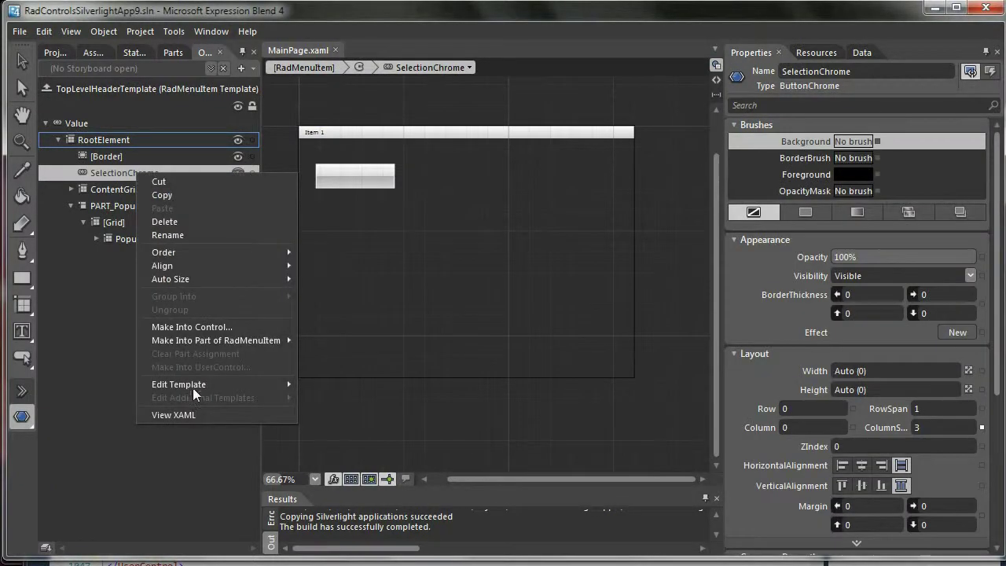
pyautogui.moveTo(290, 393)
pyautogui.moveTo(370, 430)
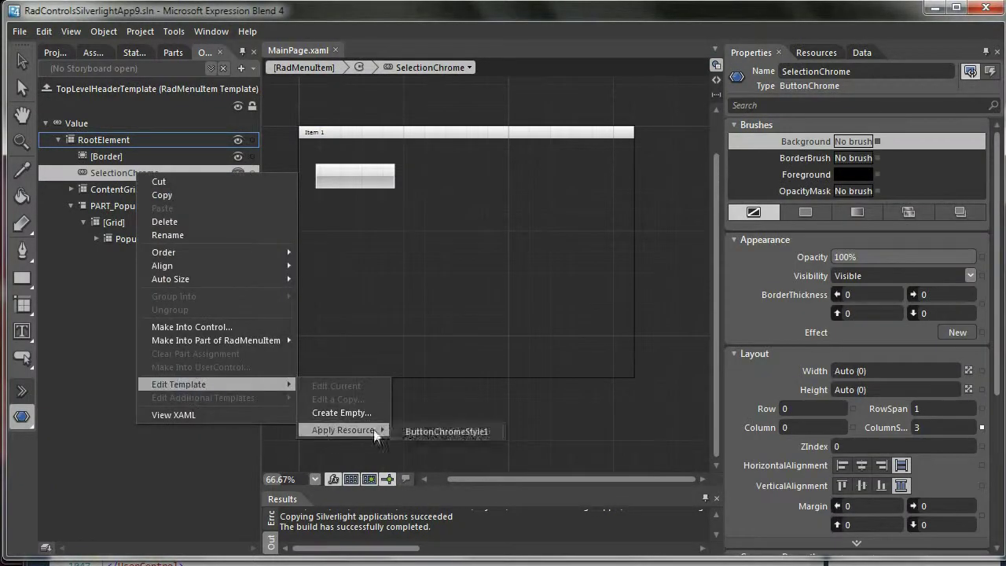
pyautogui.click(418, 434)
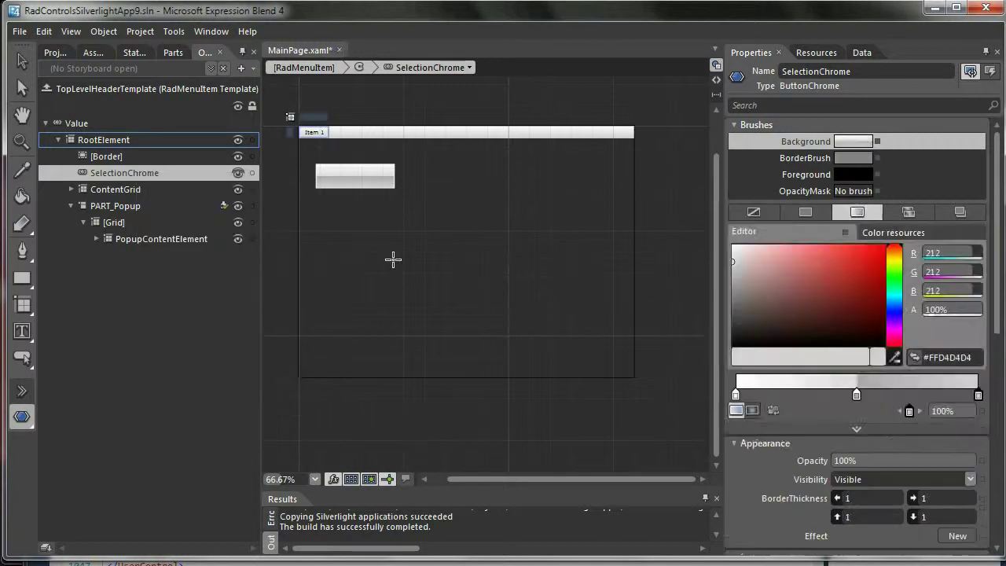
pyautogui.click(47, 88)
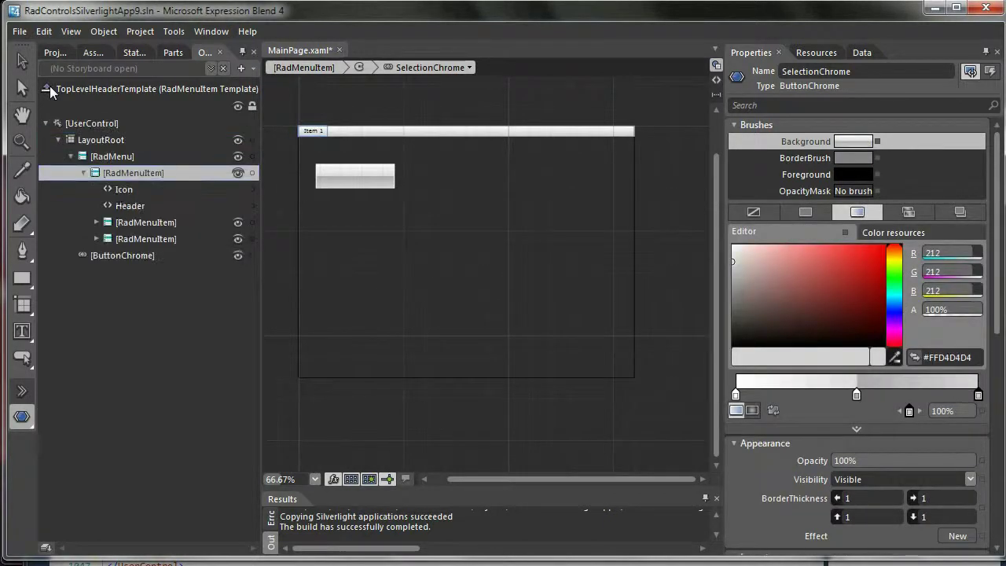
# Inspect the child RadMenuItem's actions, then collapse the top menu item's children.
pyautogui.click(122, 224)
pyautogui.rightClick(128, 219)
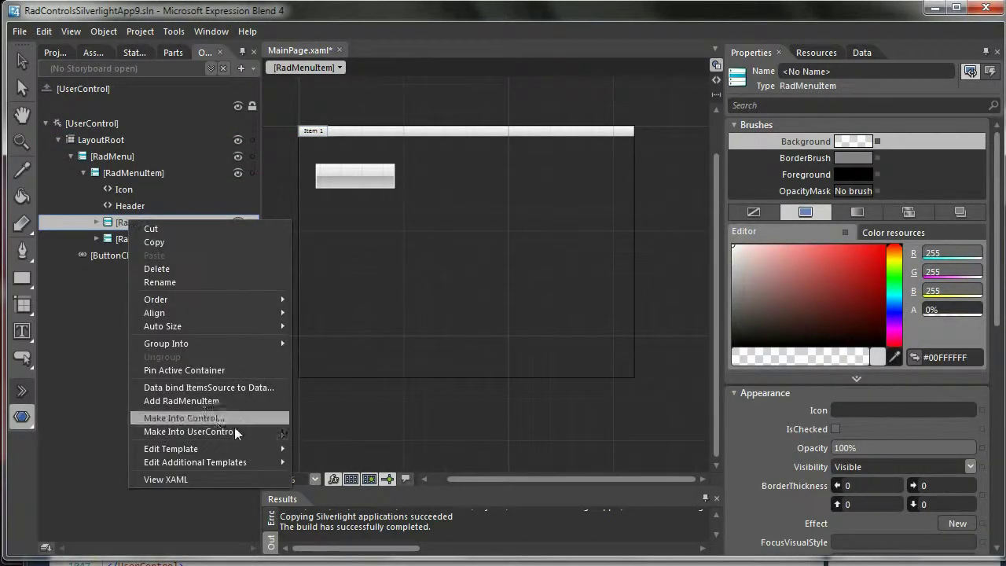
pyautogui.moveTo(237, 442)
pyautogui.moveTo(355, 496)
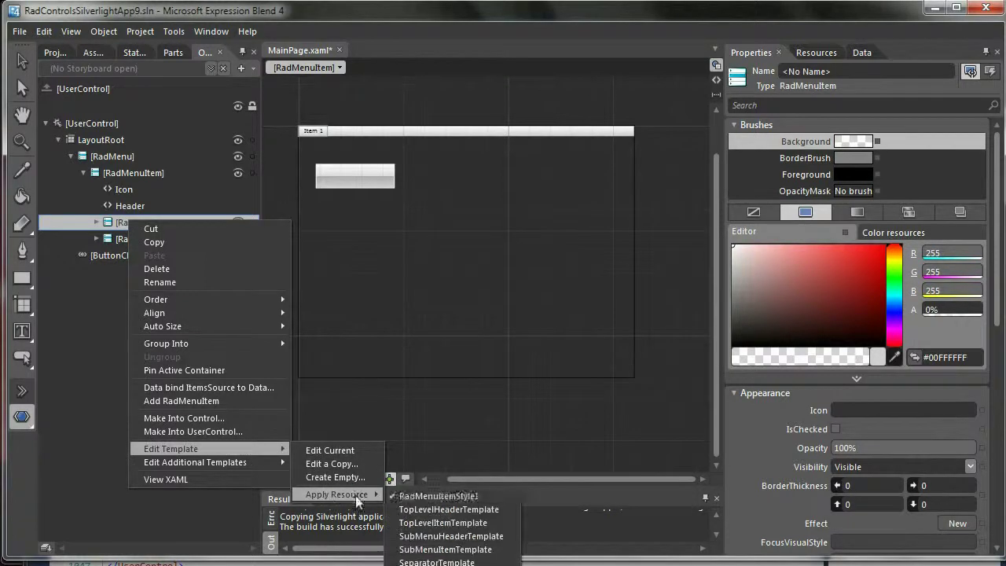
pyautogui.click(113, 173)
pyautogui.click(83, 172)
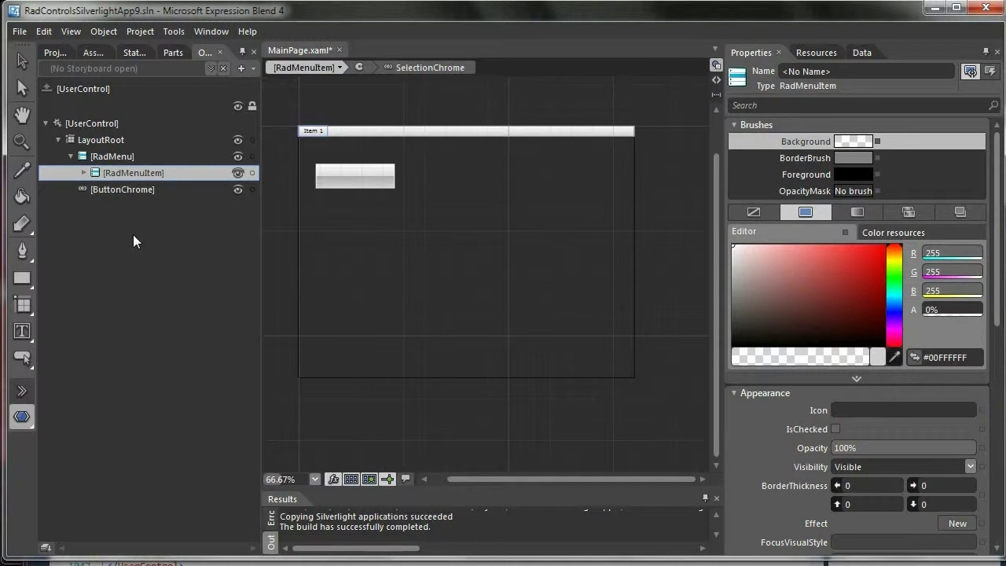
# Build and run with F5, check Item 1's two sub-items, then close and minimise the browser.
pyautogui.press('F5')
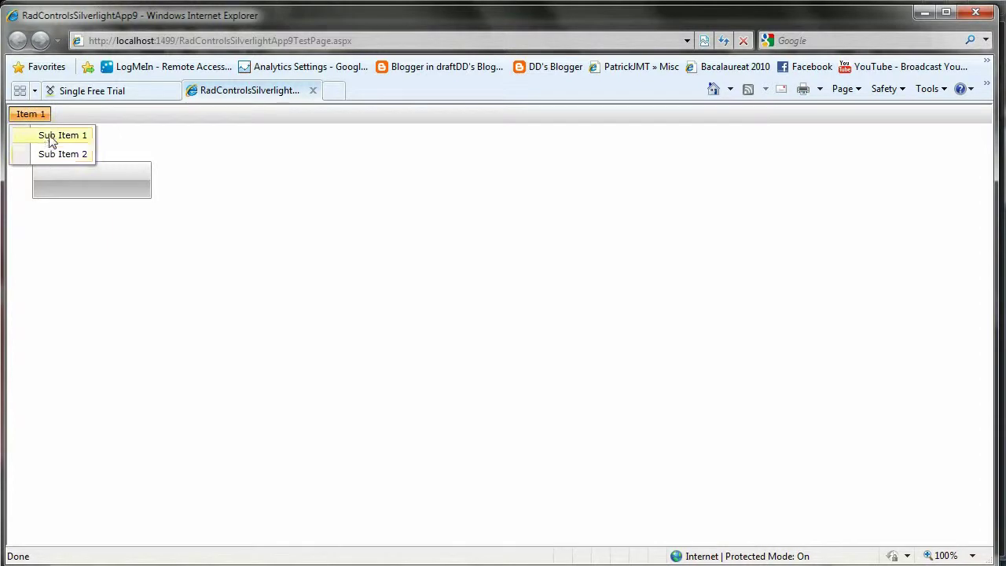
pyautogui.click(313, 91)
pyautogui.click(924, 13)
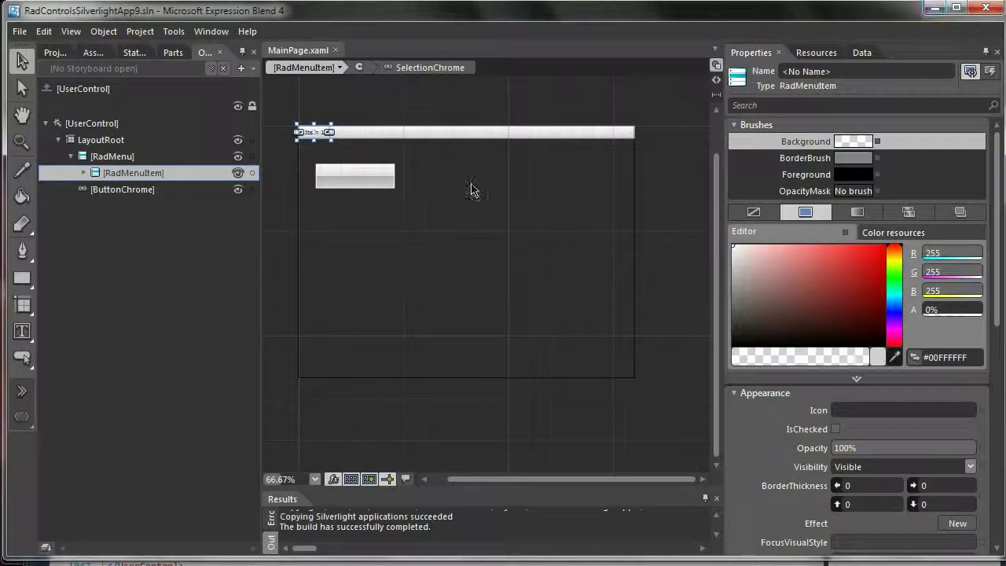
# Edit the menu item template and expand PART_Popup's Border and Grids down to the two rectangles.
pyautogui.rightClick(121, 175)
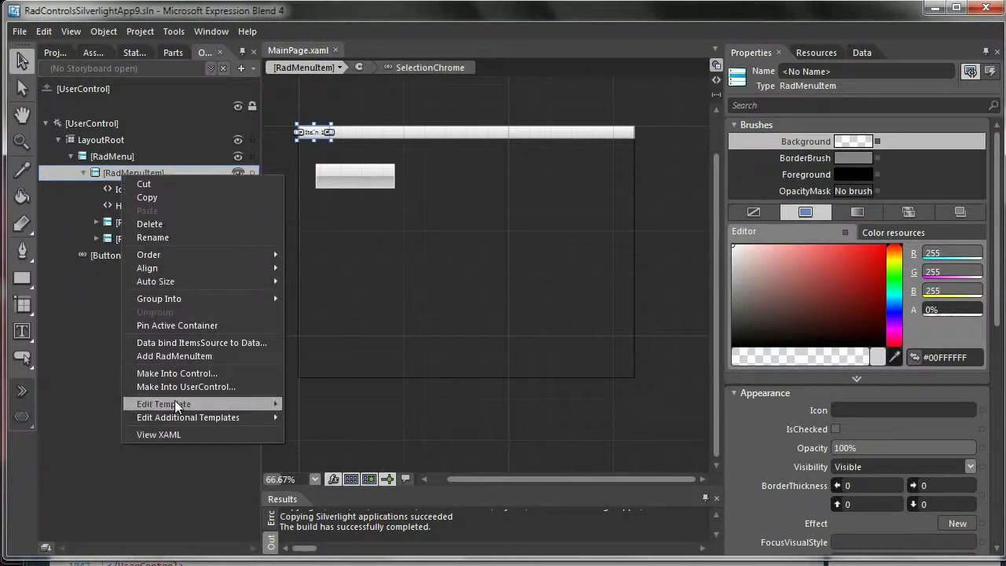
pyautogui.moveTo(174, 400)
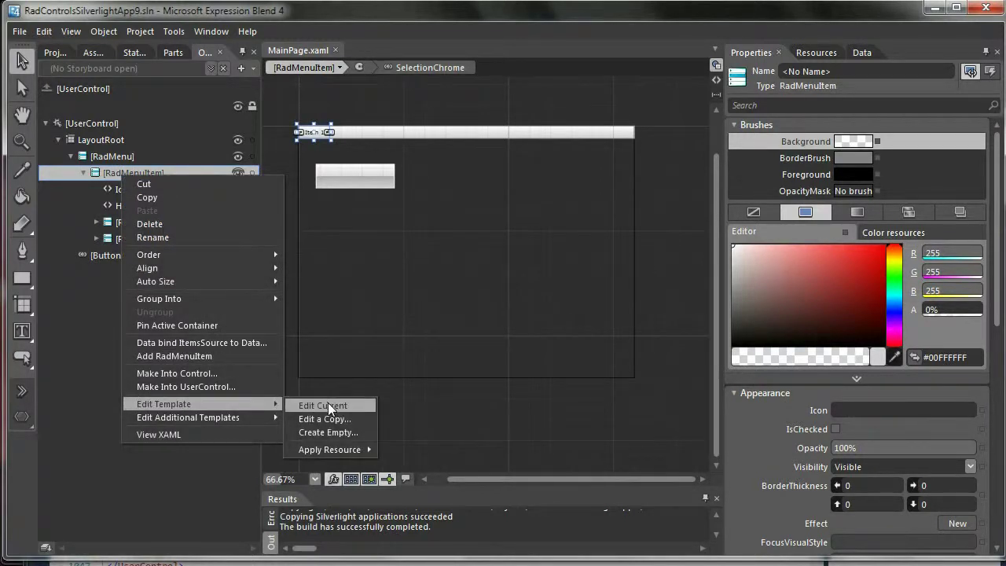
pyautogui.click(328, 404)
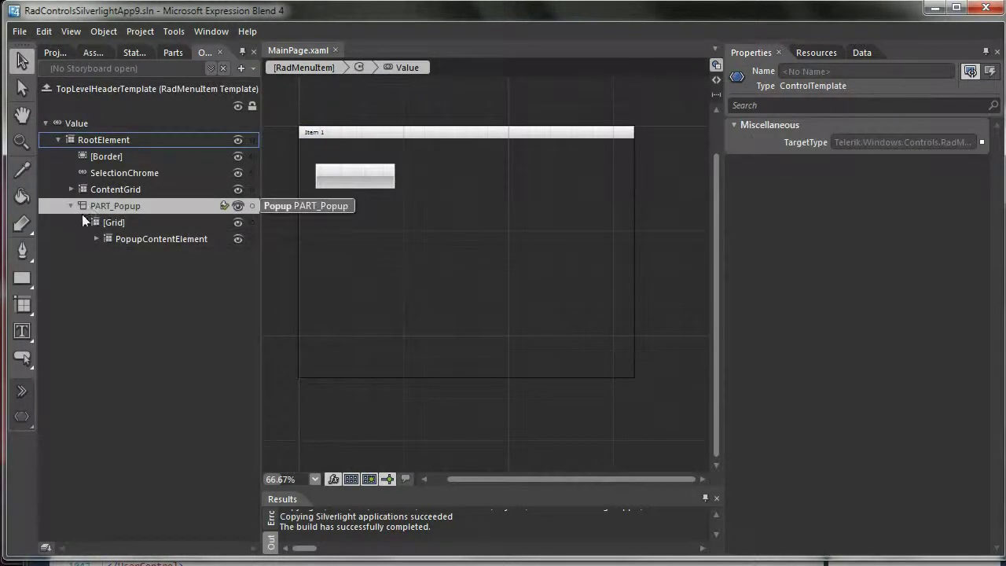
pyautogui.click(82, 211)
pyautogui.click(96, 238)
pyautogui.click(135, 256)
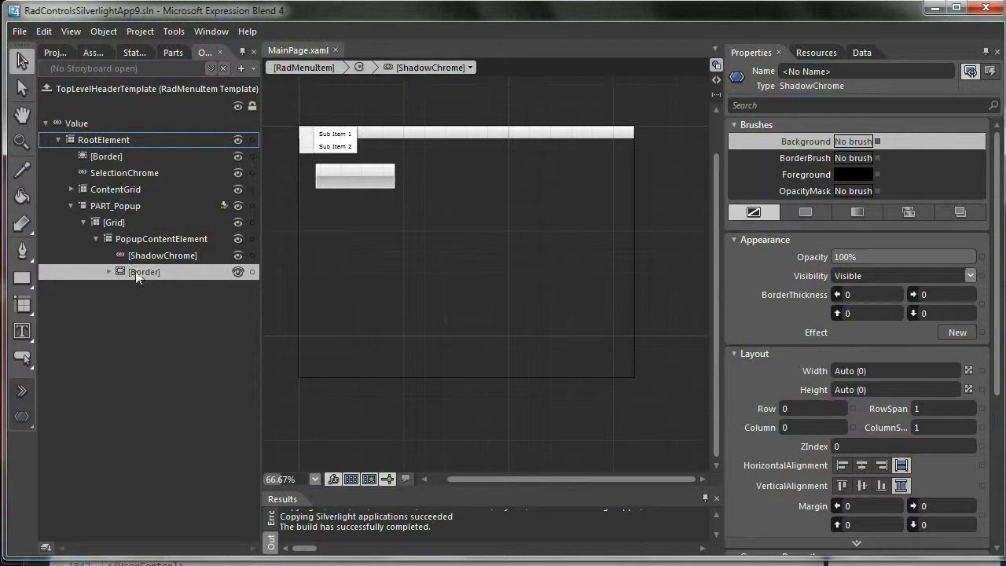
pyautogui.click(136, 272)
pyautogui.hotkey('ctrl', 'shift', '0')
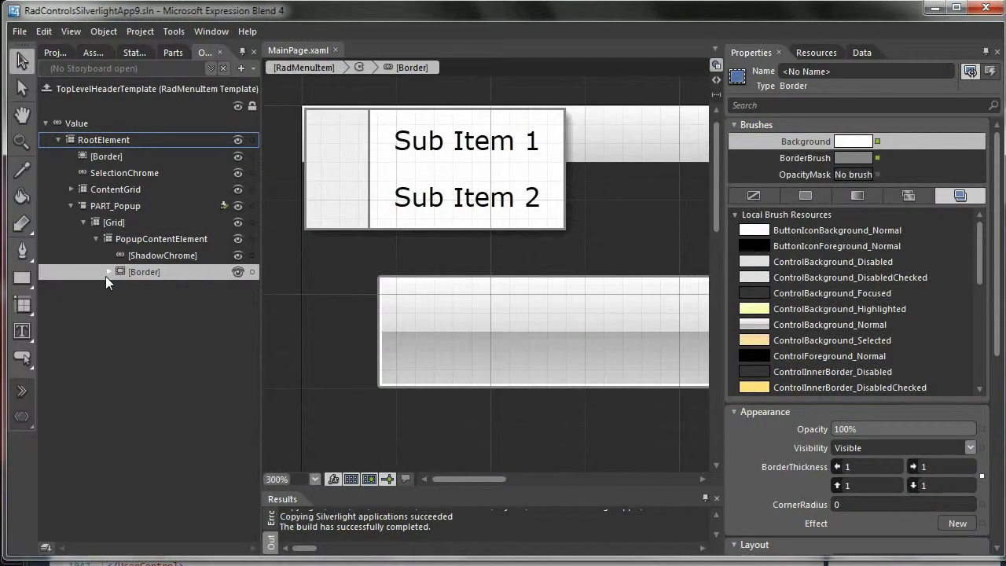
pyautogui.click(109, 272)
pyautogui.click(121, 289)
pyautogui.click(133, 305)
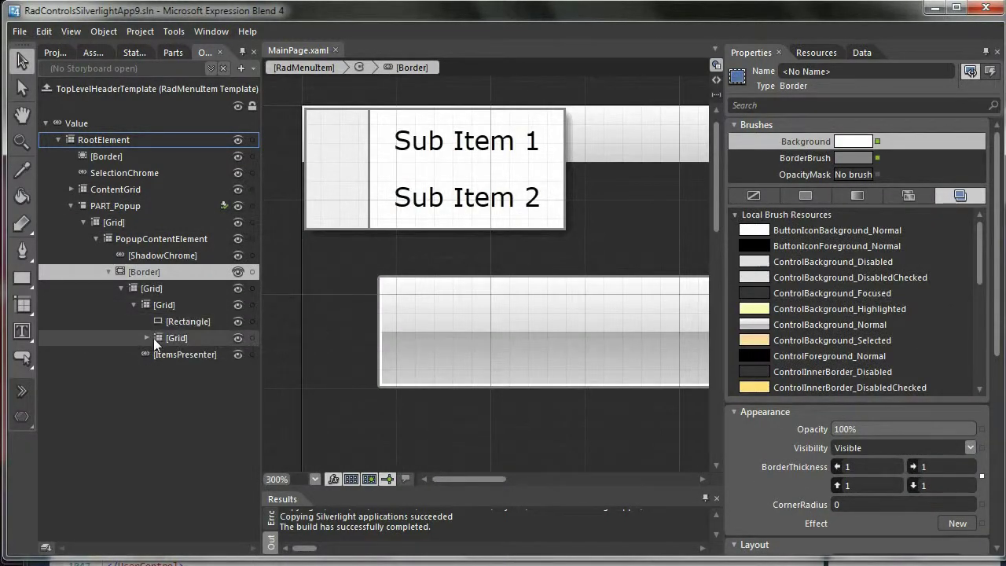
pyautogui.click(147, 339)
# Fill the icon column Rectangle with solid red.
pyautogui.click(185, 322)
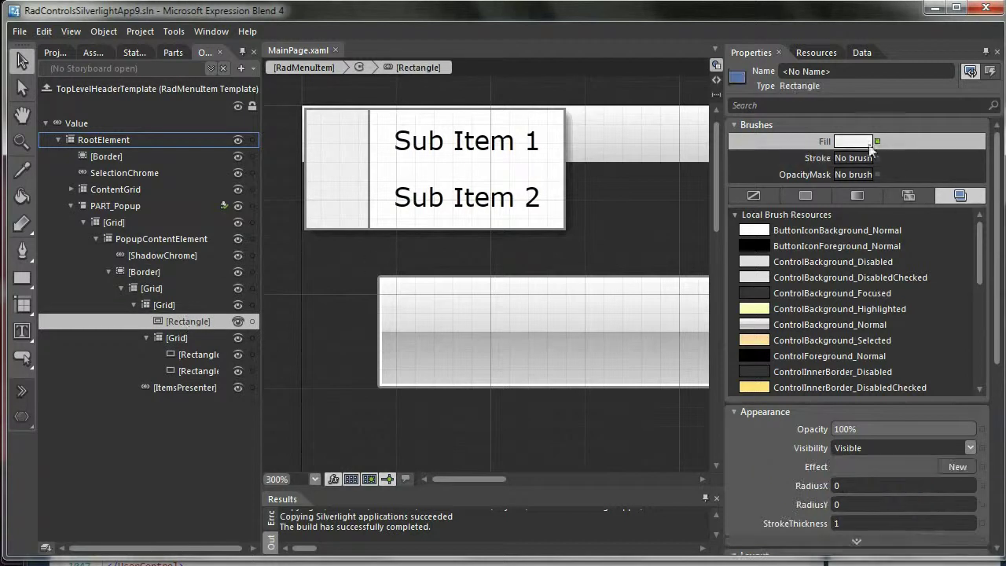
pyautogui.click(805, 195)
pyautogui.click(783, 237)
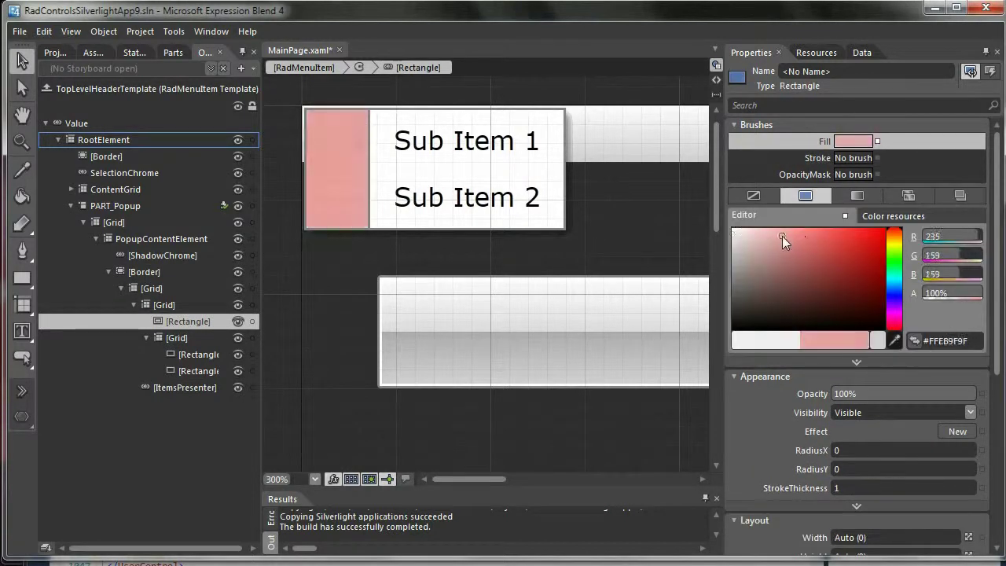
pyautogui.moveTo(782, 235); pyautogui.dragTo(825, 242)
# Fill the divider Rectangle with solid blue #FF565ED8 and return to the page scope.
pyautogui.click(196, 355)
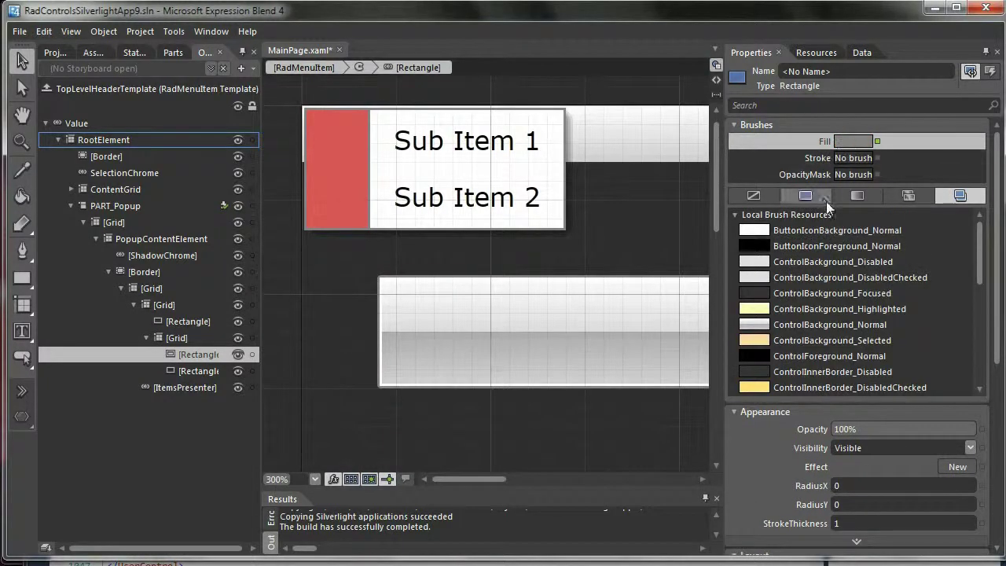
pyautogui.click(805, 195)
pyautogui.moveTo(815, 257)
pyautogui.mouseDown()
pyautogui.moveTo(874, 288)
pyautogui.moveTo(813, 301)
pyautogui.moveTo(880, 255)
pyautogui.moveTo(880, 305)
pyautogui.moveTo(824, 244)
pyautogui.mouseUp()
pyautogui.click(897, 300)
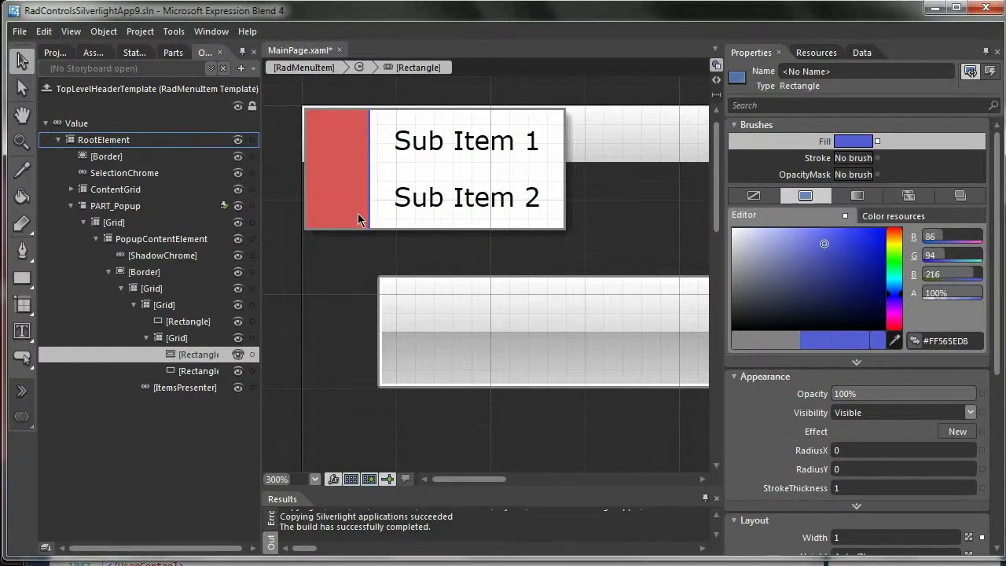
pyautogui.click(49, 89)
pyautogui.click(49, 88)
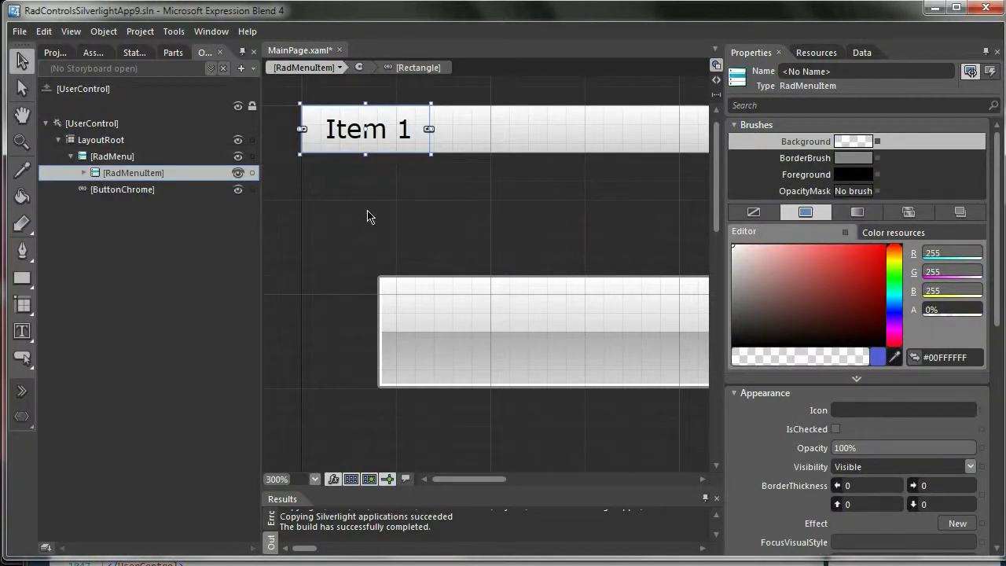
pyautogui.scroll(-1, 317, 187)
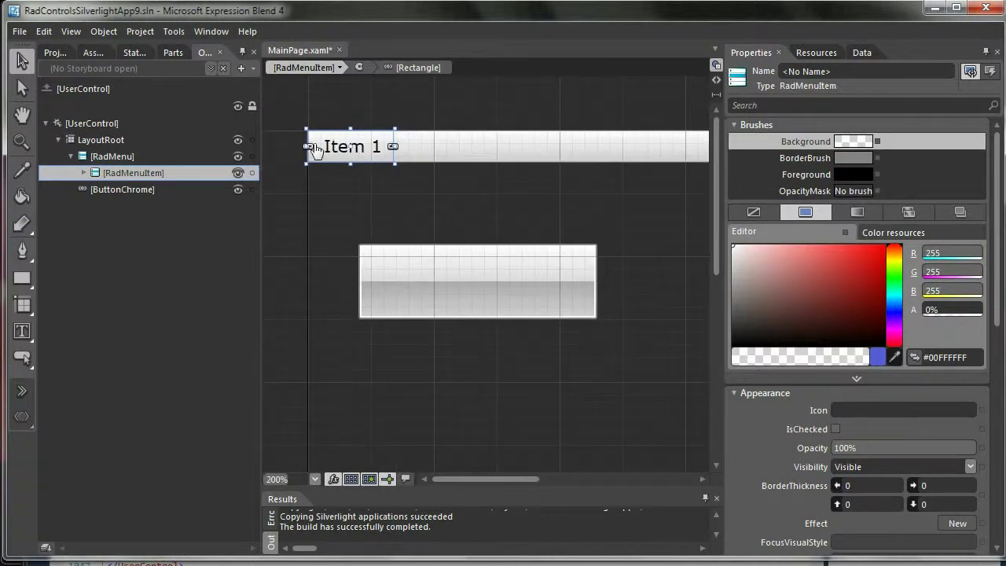
# Delete the leftover ButtonChrome element from Objects and Timeline.
pyautogui.rightClick(105, 188)
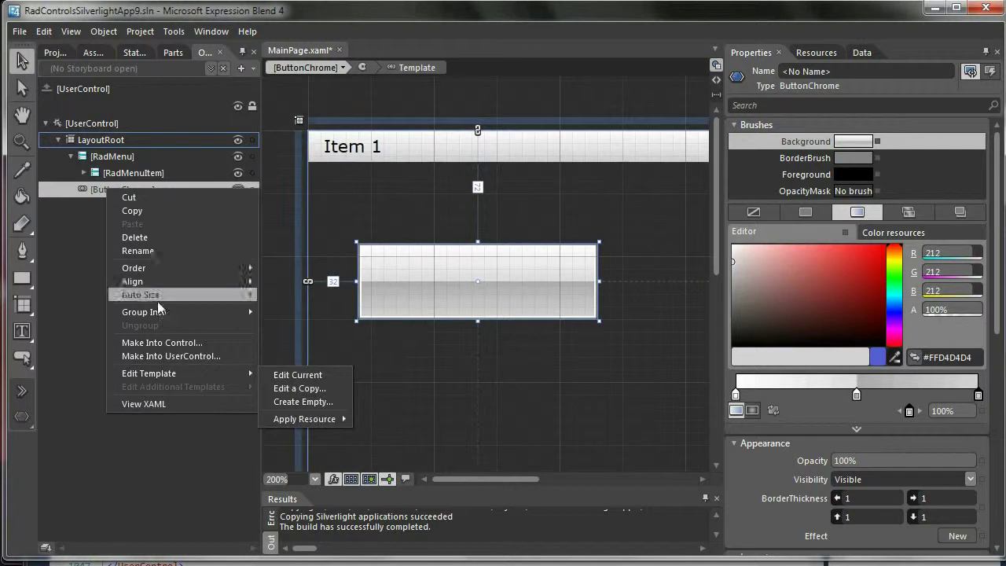
pyautogui.click(151, 238)
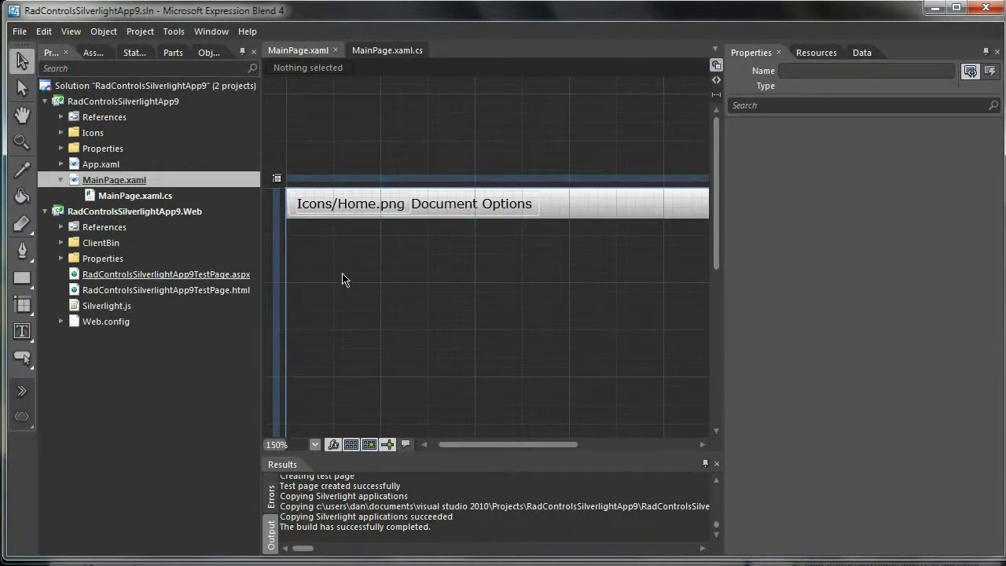
# Run the project and open Document Options to review its New through Trash Document items.
pyautogui.press('F5')
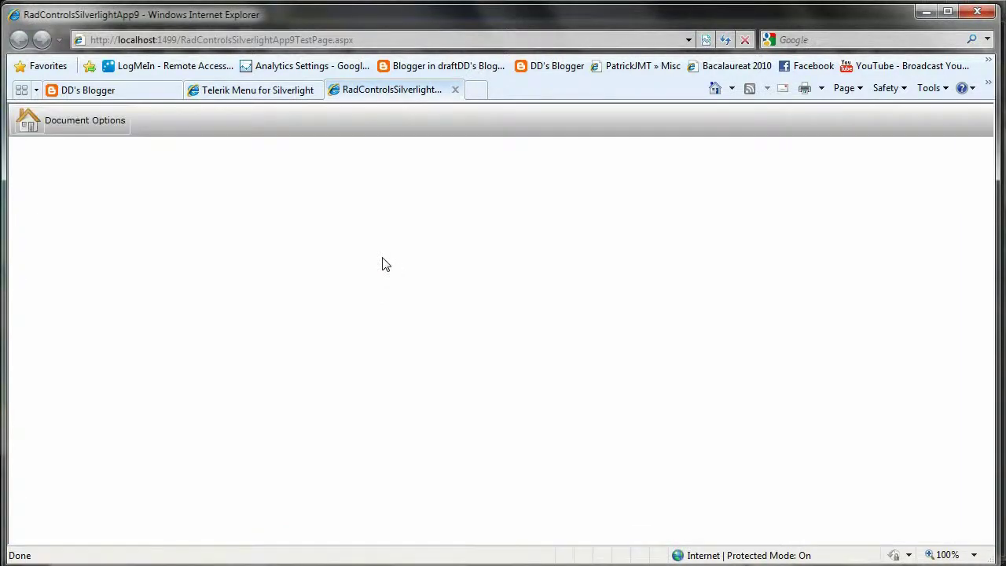
pyautogui.click(56, 126)
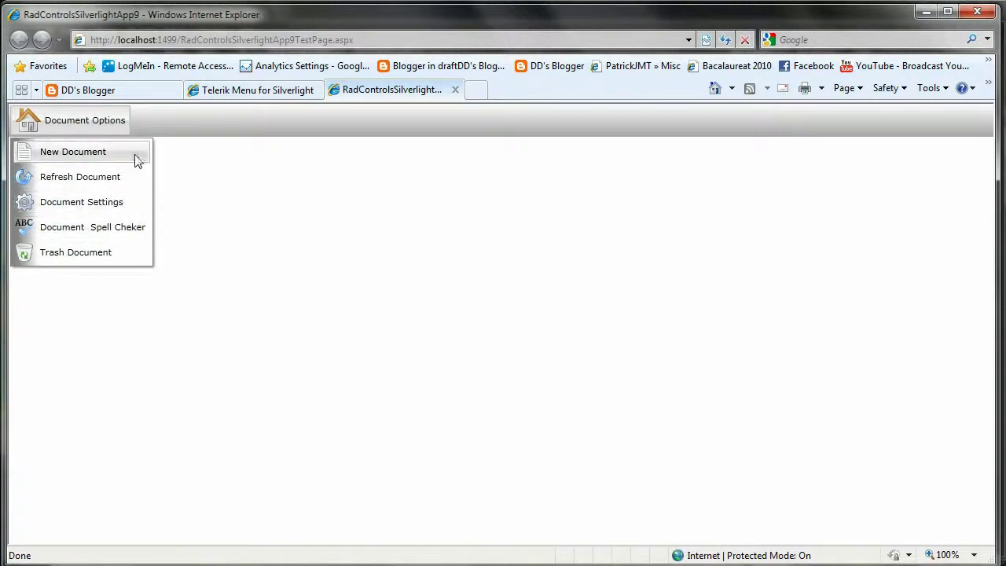
pyautogui.click(297, 243)
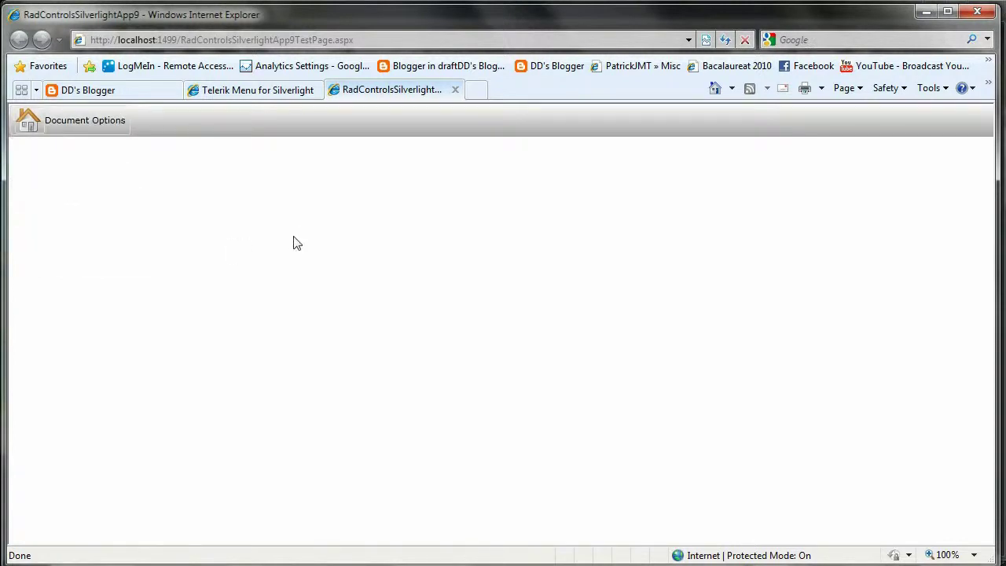